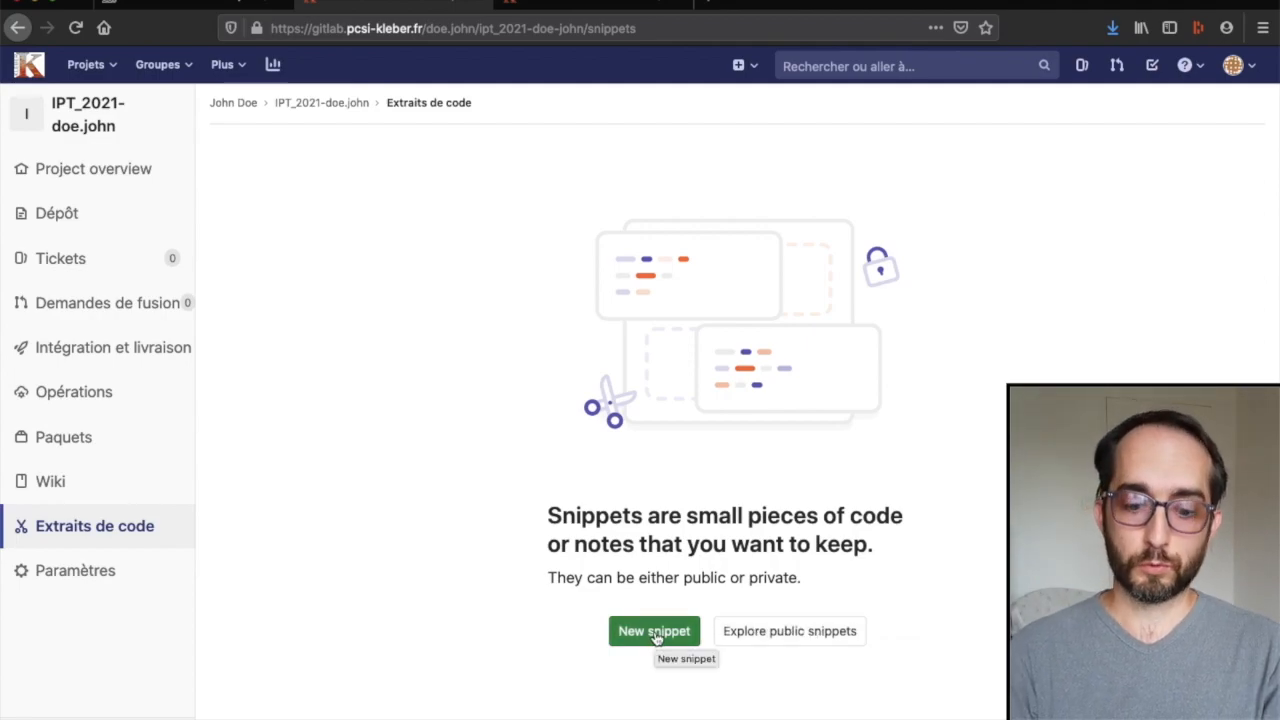
Start a new snippet in the project and title it "Quel est le souci dans code".
{"action": "left_click", "coordinate": [663, 637]}
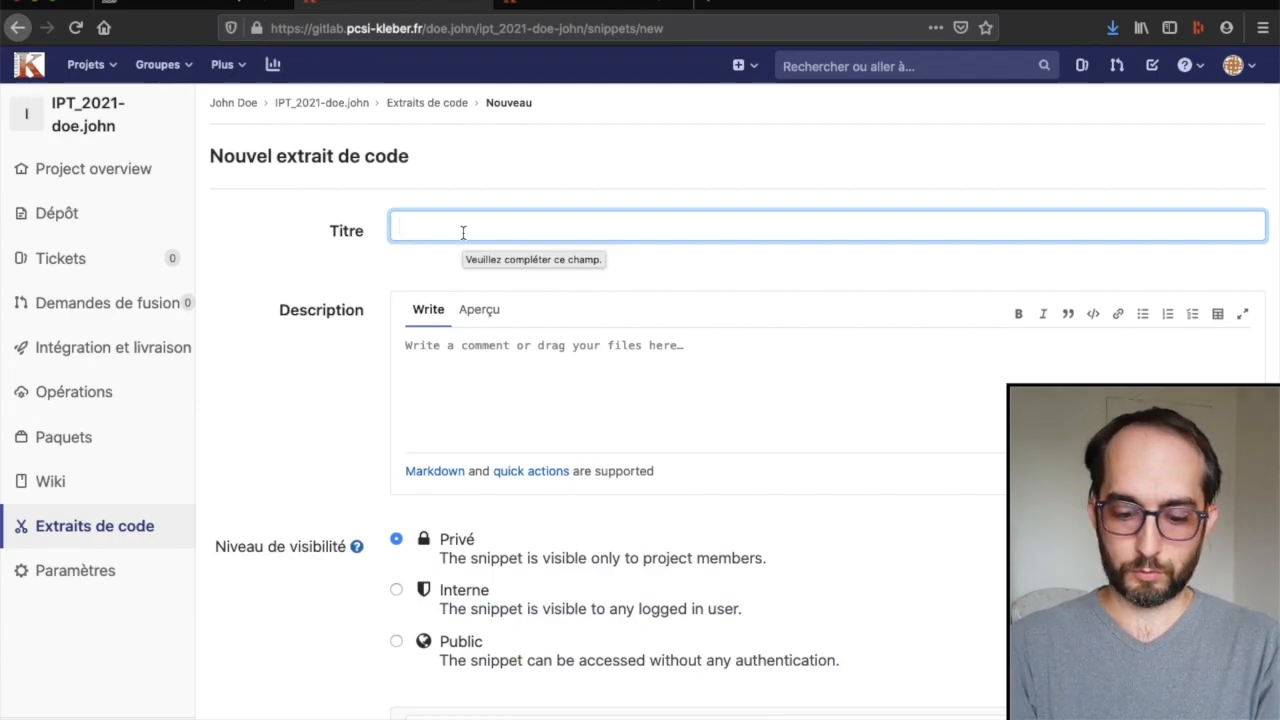
{"action": "type", "text": "Quel est le souci dans"}
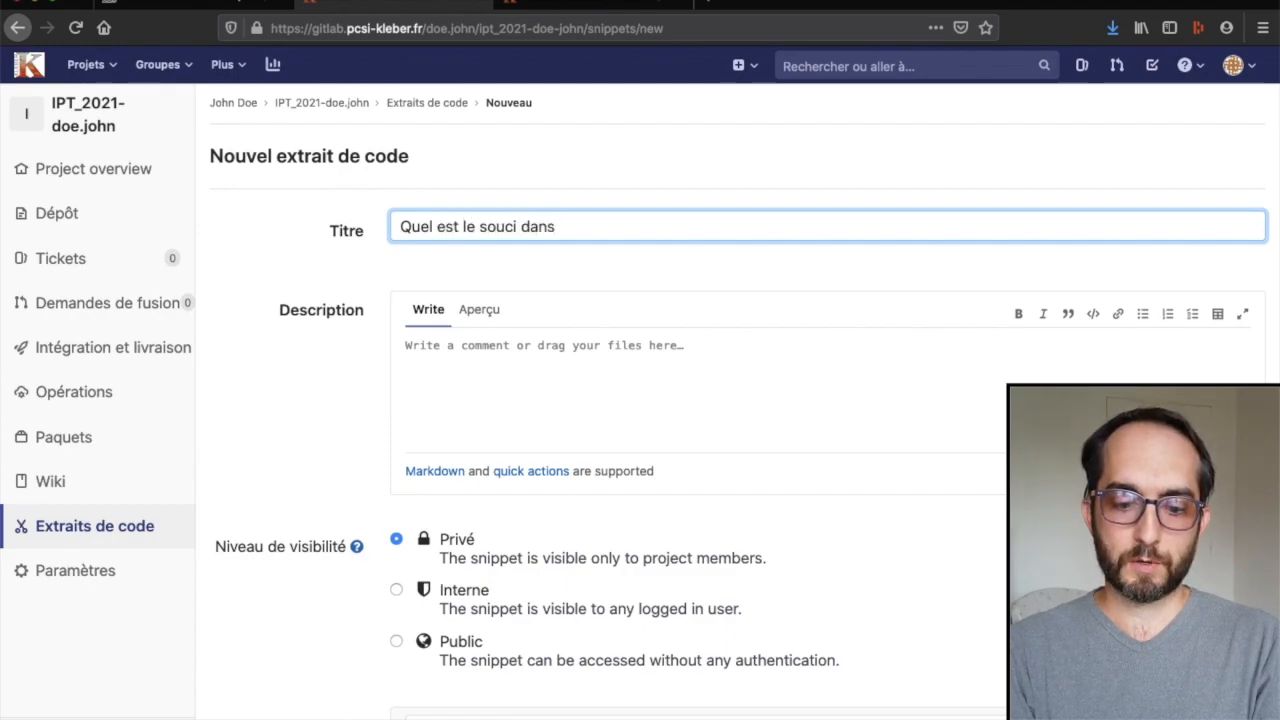
{"action": "type", "text": " code"}
Enter the description "Je n'arrive pas à voir le problème, quelqu'un pourrait m'aider ?" and set the snippet's visibility to Public.
{"action": "scroll", "coordinate": [437, 380], "scroll_direction": "down", "scroll_amount": 5}
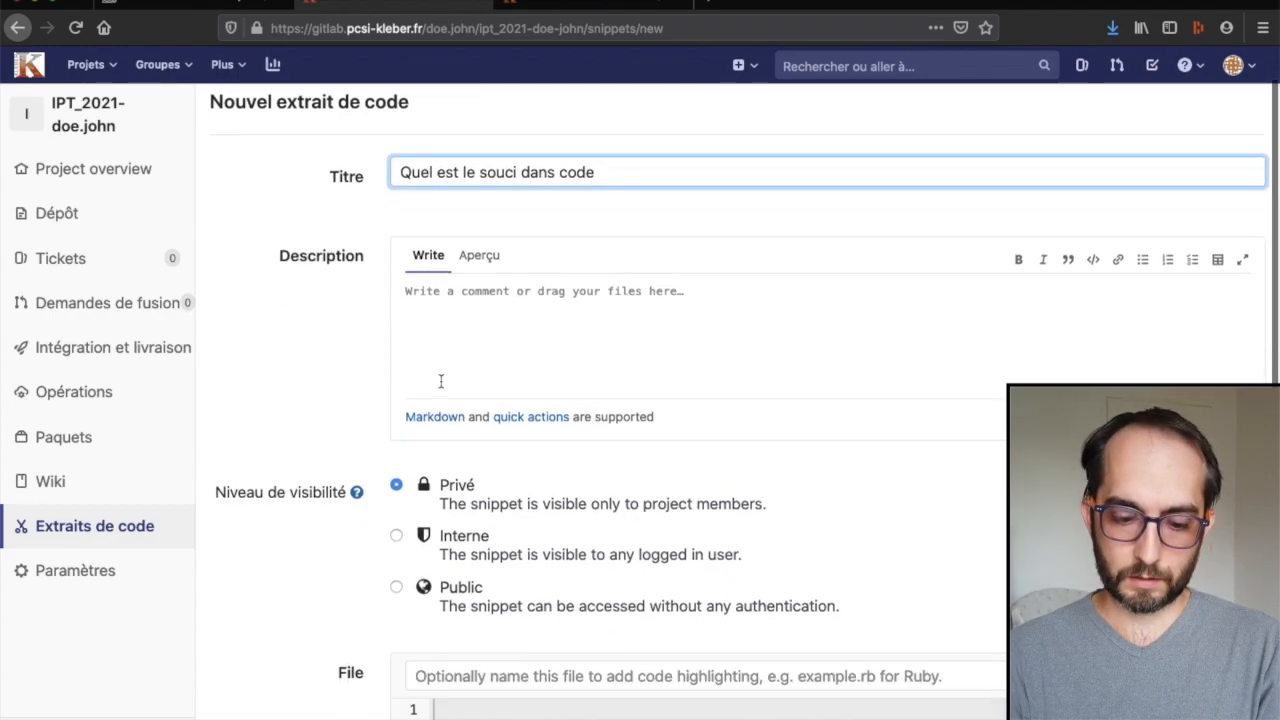
{"action": "scroll", "coordinate": [437, 380], "scroll_direction": "up", "scroll_amount": 5}
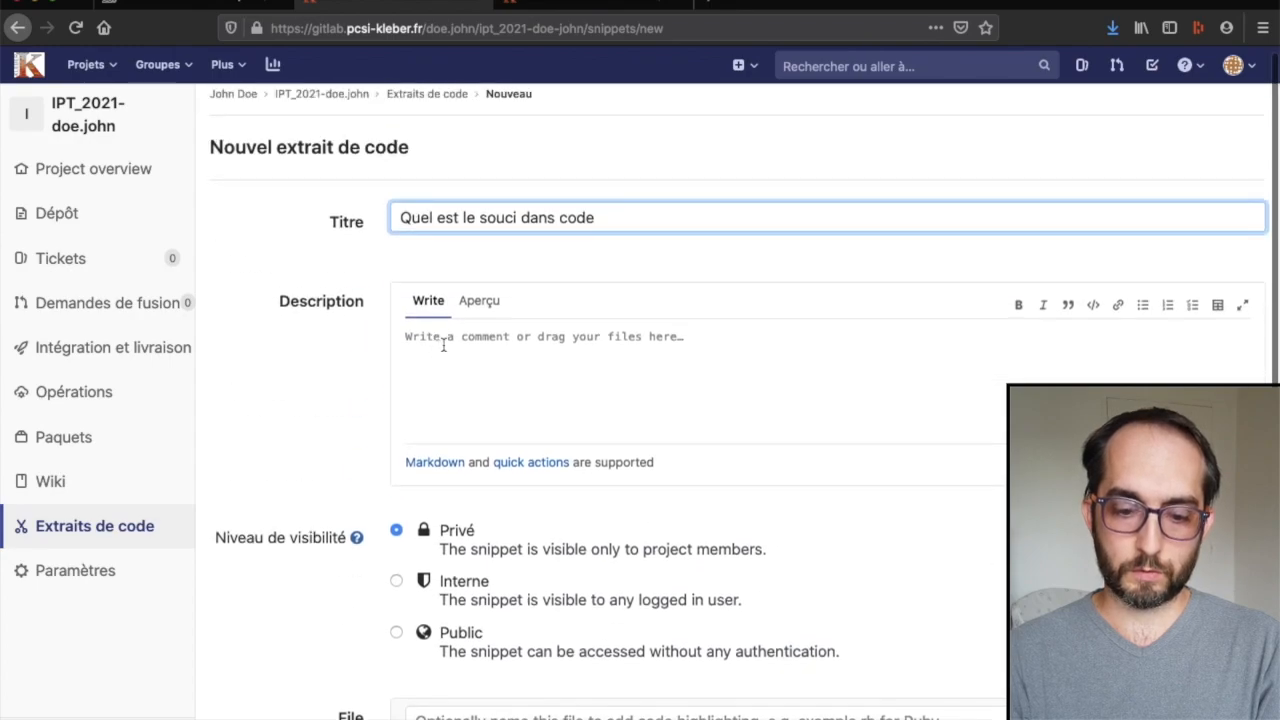
{"action": "left_click", "coordinate": [443, 345]}
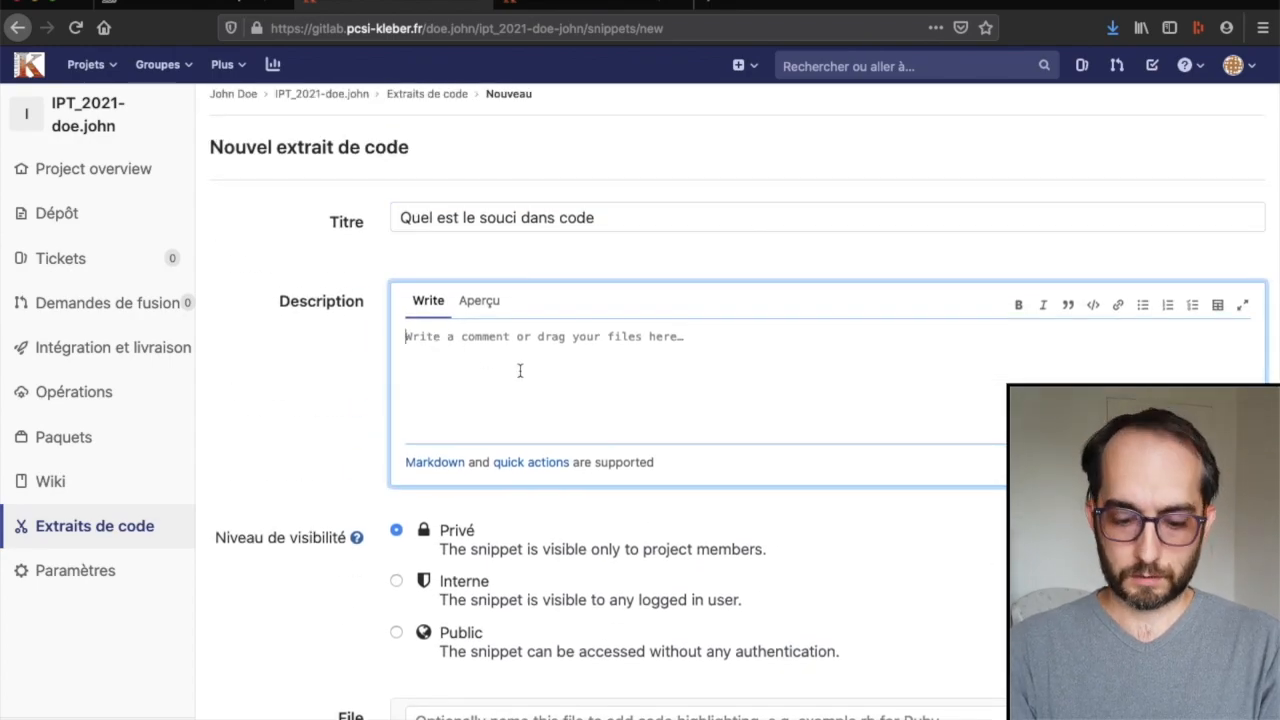
{"action": "type", "text": "Je n'arrive pas à"}
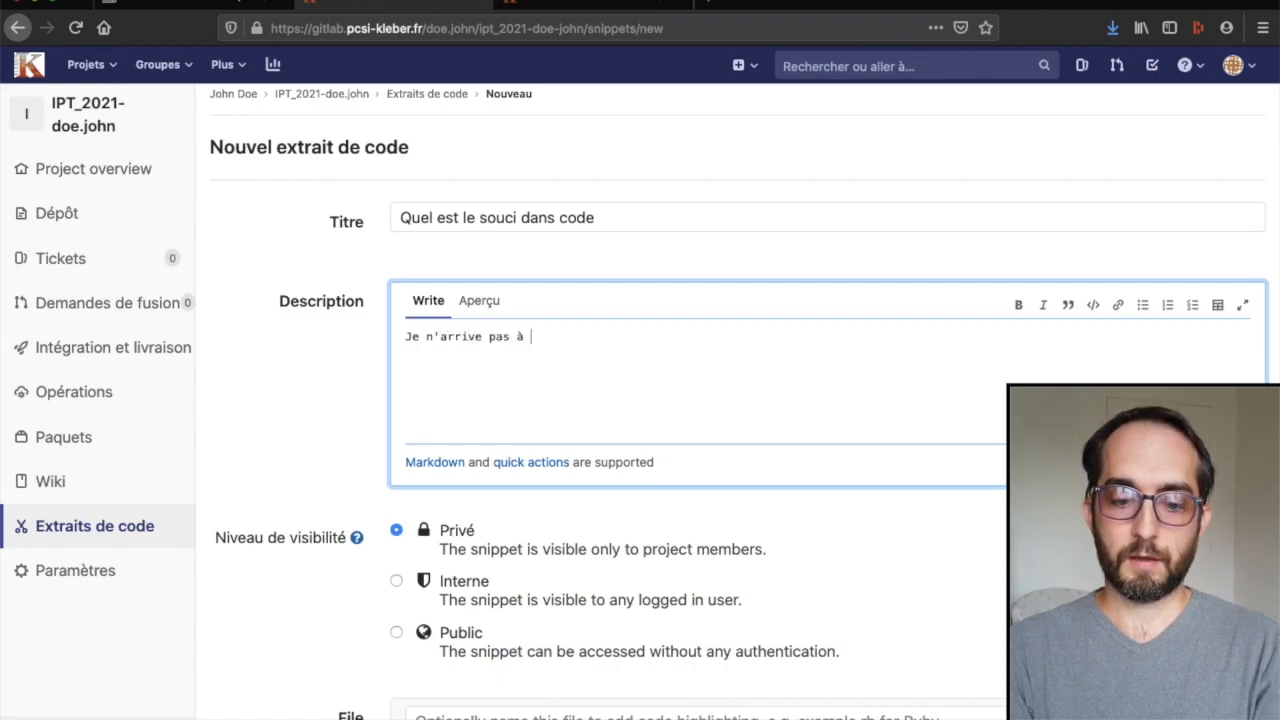
{"action": "type", "text": " voir le problèm"}
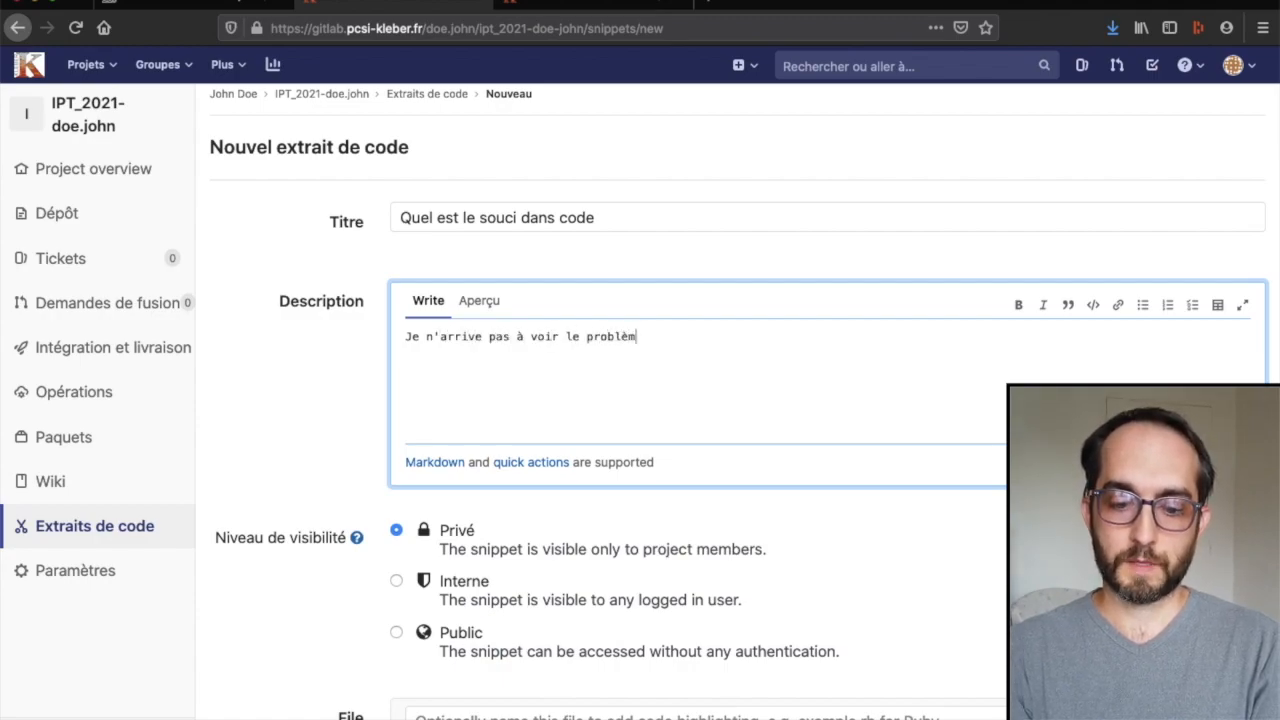
{"action": "type", "text": "e, quelqu'un pourrait m'aider ?"}
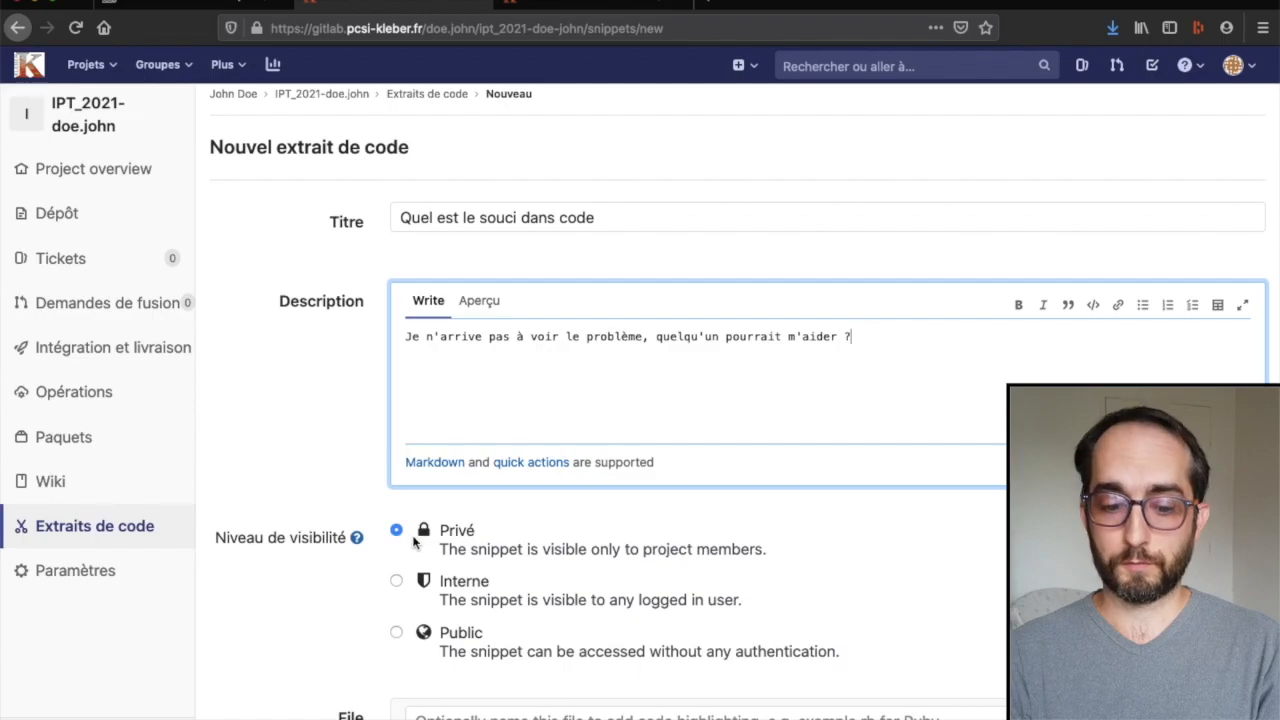
{"action": "left_click", "coordinate": [398, 632]}
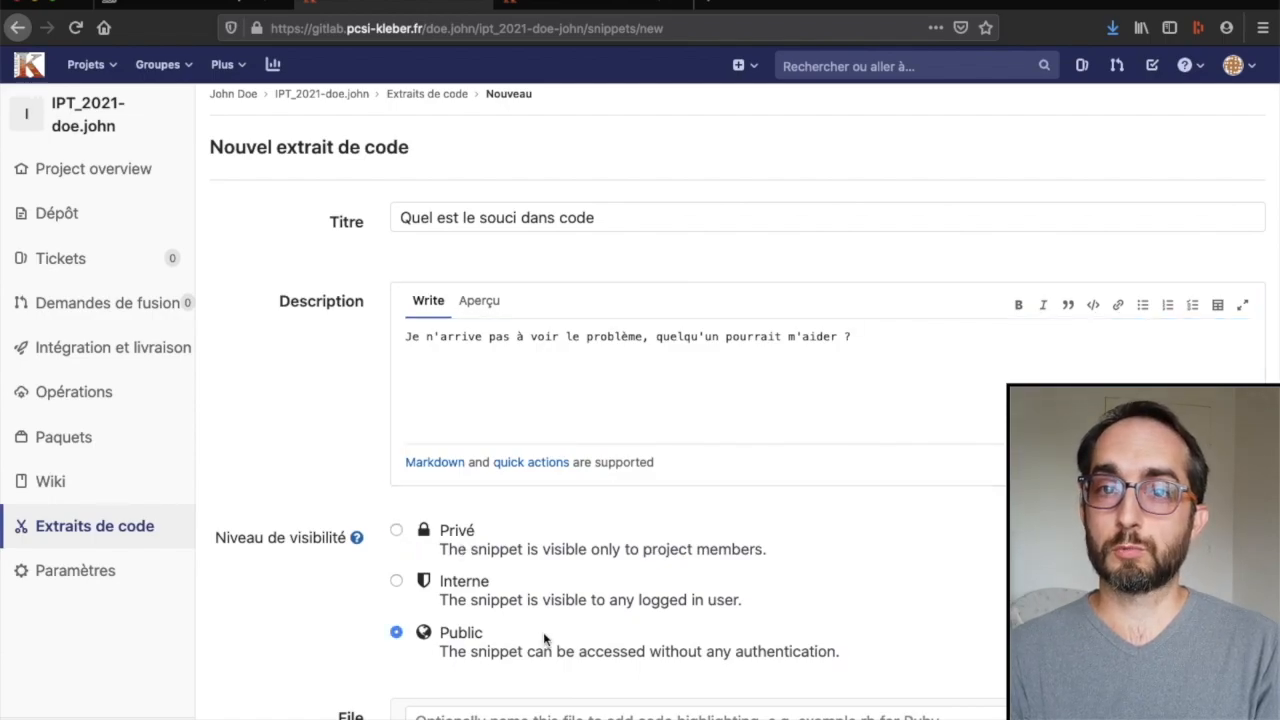
Enter the loop "for i in range(n):" with "A.append(i)" indented beneath it as the file content, and create the snippet.
{"action": "scroll", "coordinate": [545, 638], "scroll_direction": "down", "scroll_amount": 3}
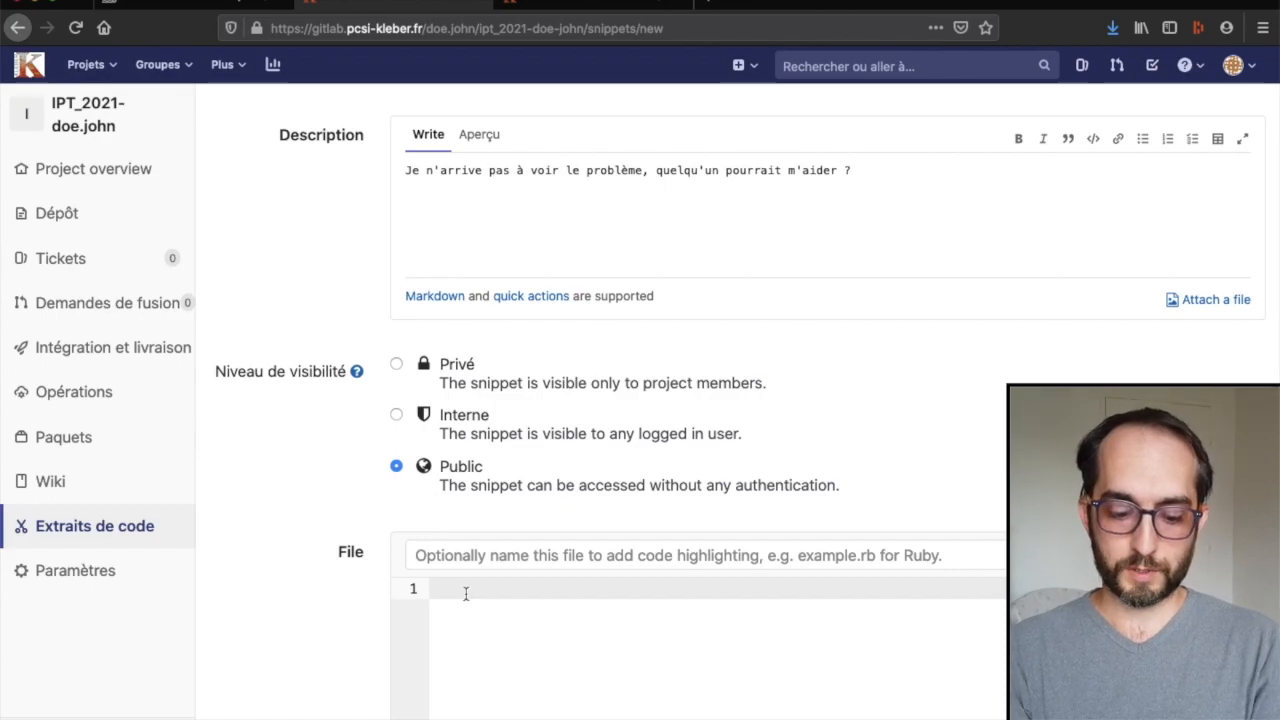
{"action": "type", "text": "for i in range(n):"}
{"action": "key", "text": "Return"}
{"action": "type", "text": "A.append(i)"}
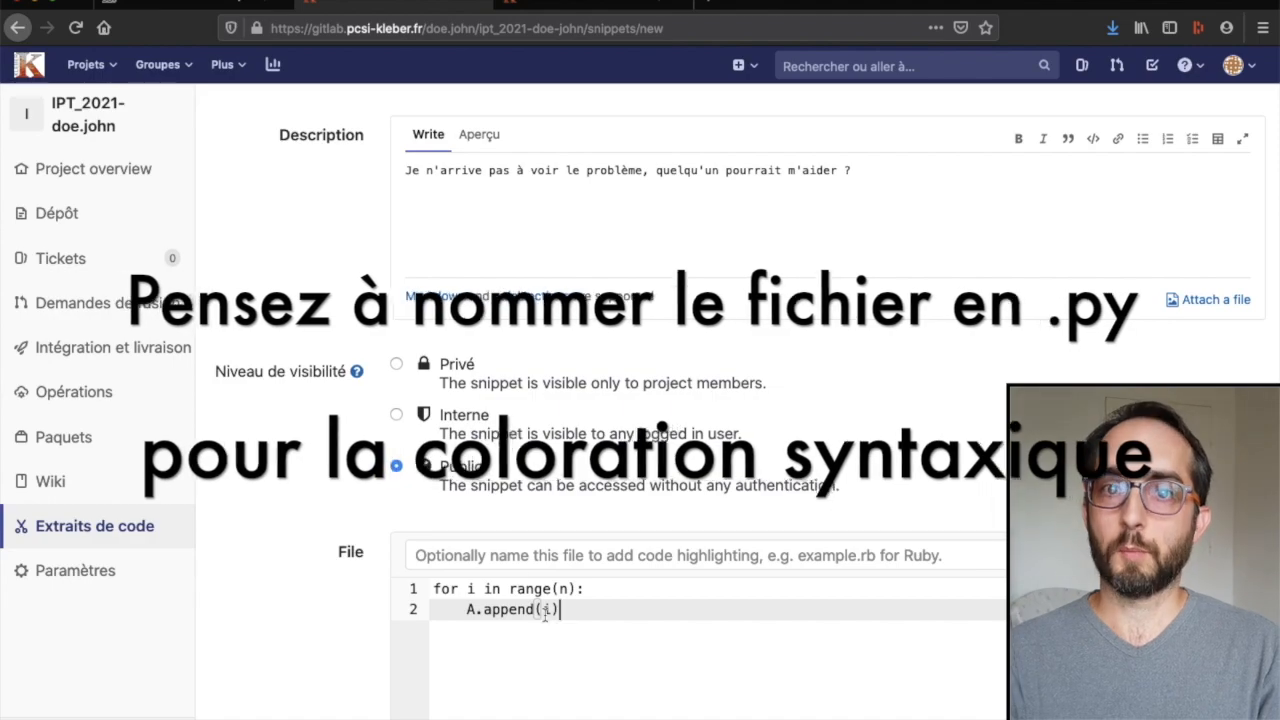
{"action": "scroll", "coordinate": [600, 634], "scroll_direction": "down", "scroll_amount": 5}
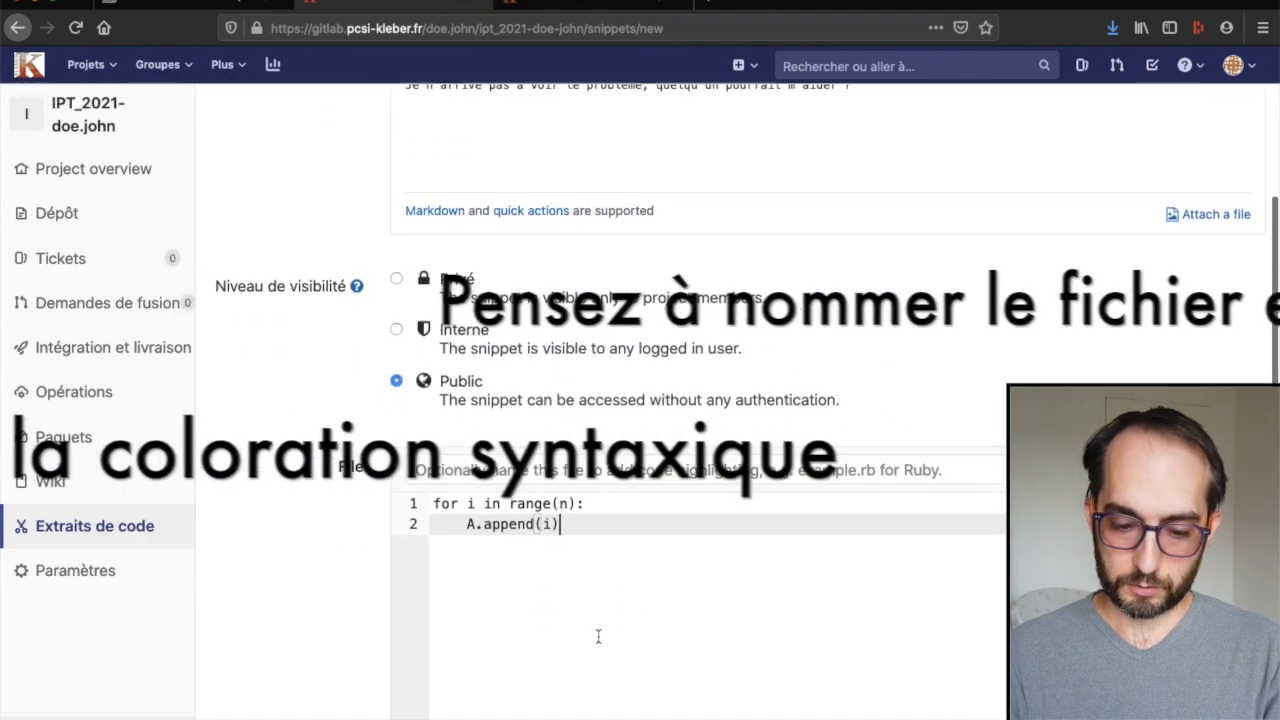
{"action": "scroll", "coordinate": [600, 638], "scroll_direction": "down", "scroll_amount": 4}
{"action": "scroll", "coordinate": [600, 638], "scroll_direction": "up", "scroll_amount": 4}
{"action": "scroll", "coordinate": [600, 638], "scroll_direction": "down", "scroll_amount": 4}
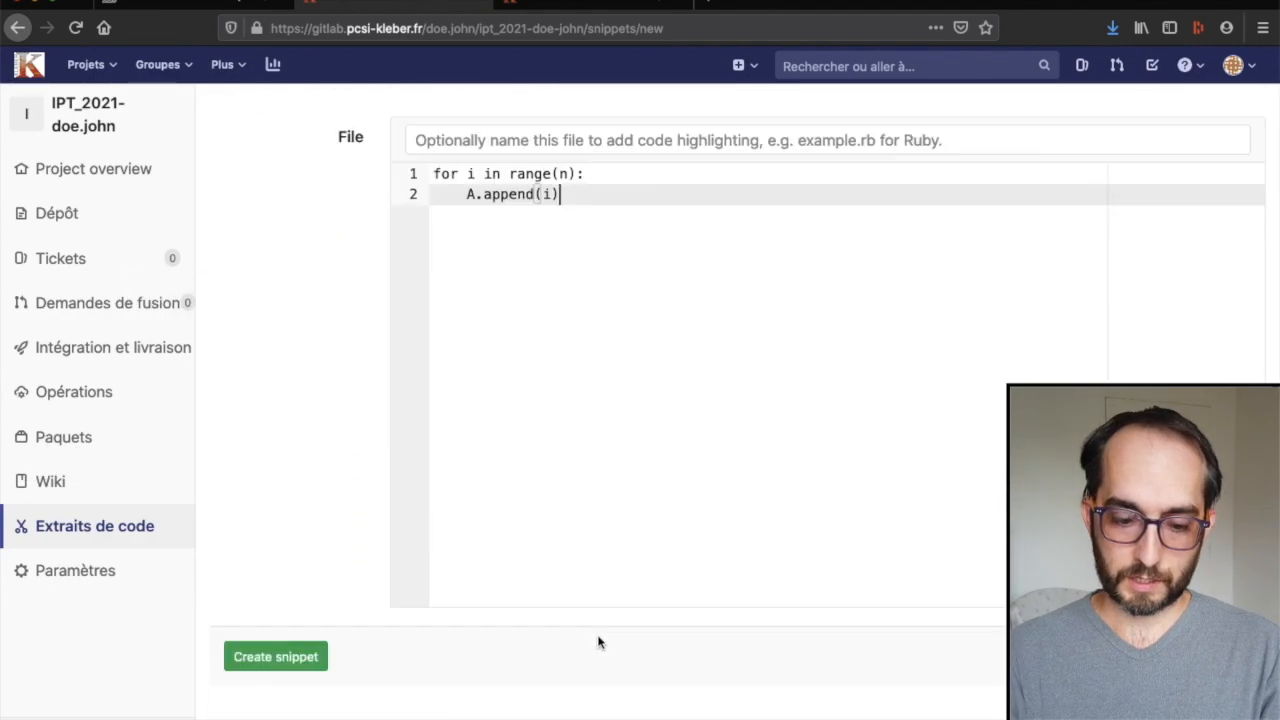
{"action": "left_click", "coordinate": [301, 654]}
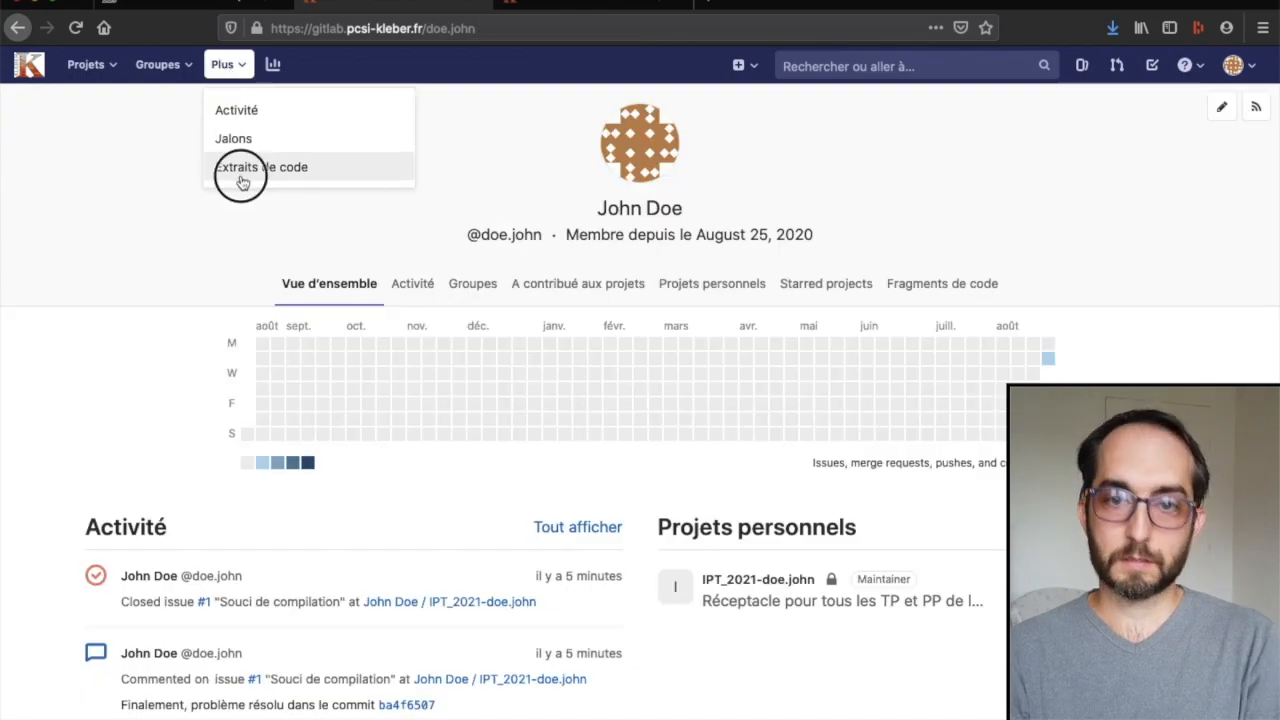
View the account's own snippets across all projects, filtering them to the public ones and then showing all again.
{"action": "left_click", "coordinate": [243, 172]}
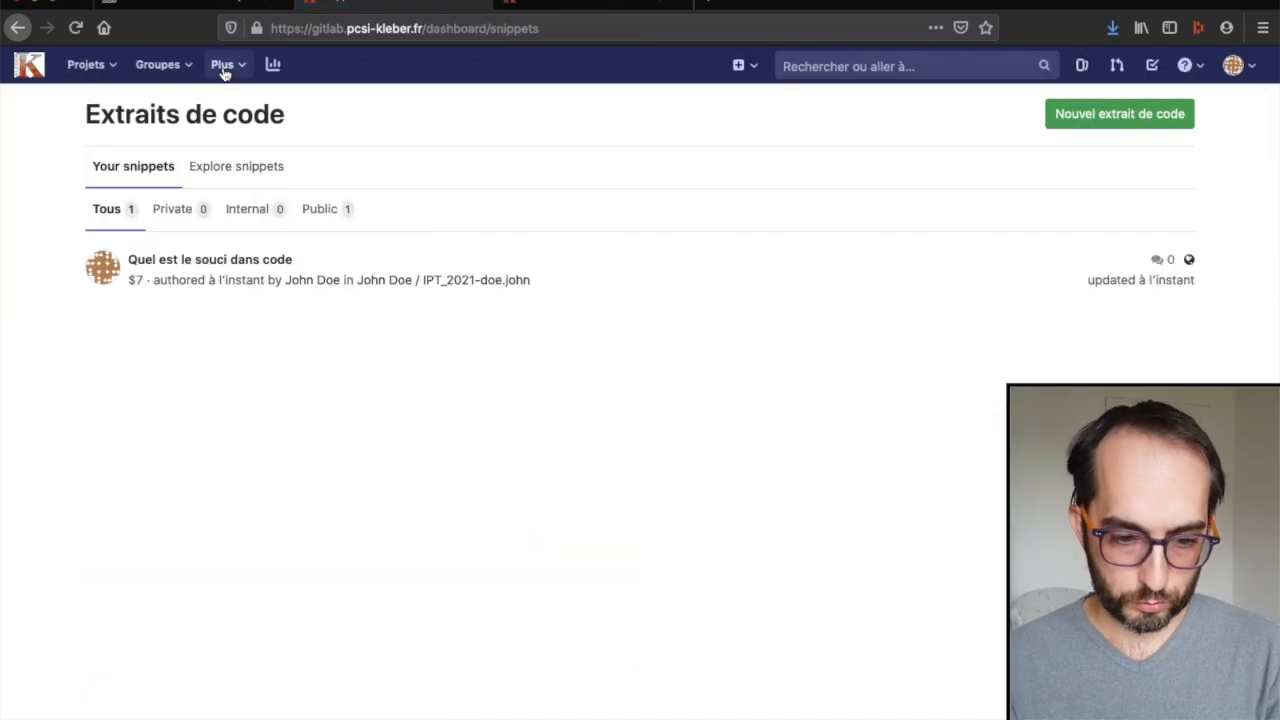
{"action": "left_click", "coordinate": [320, 212]}
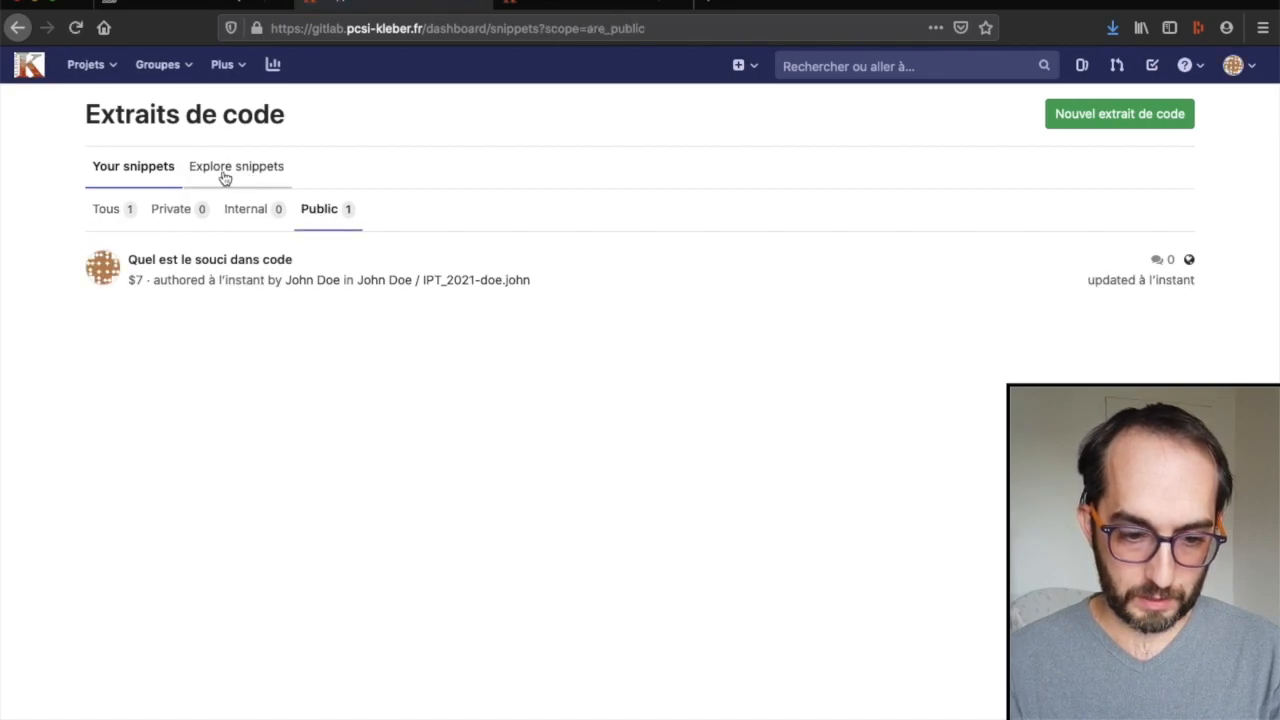
{"action": "left_click", "coordinate": [137, 172]}
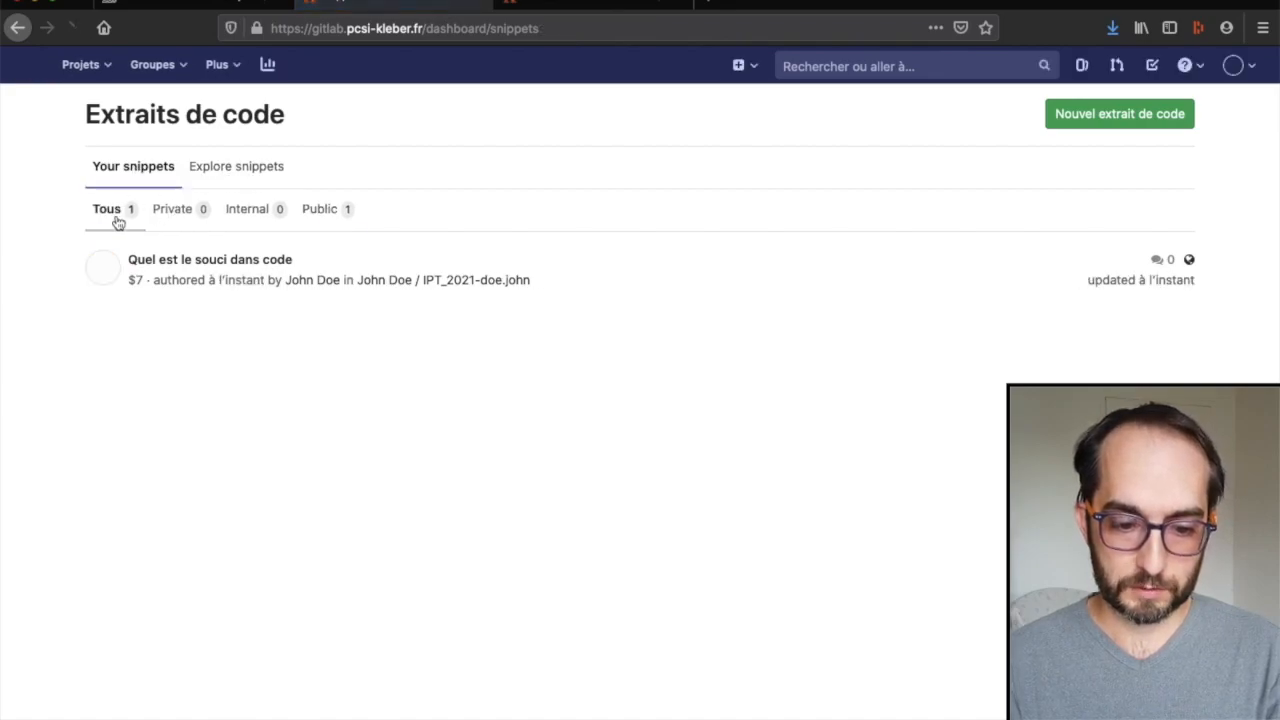
Open the shared snippet "Transformée de Fourier" from the explorable snippets and read through its FFT.py code.
{"action": "left_click", "coordinate": [249, 166]}
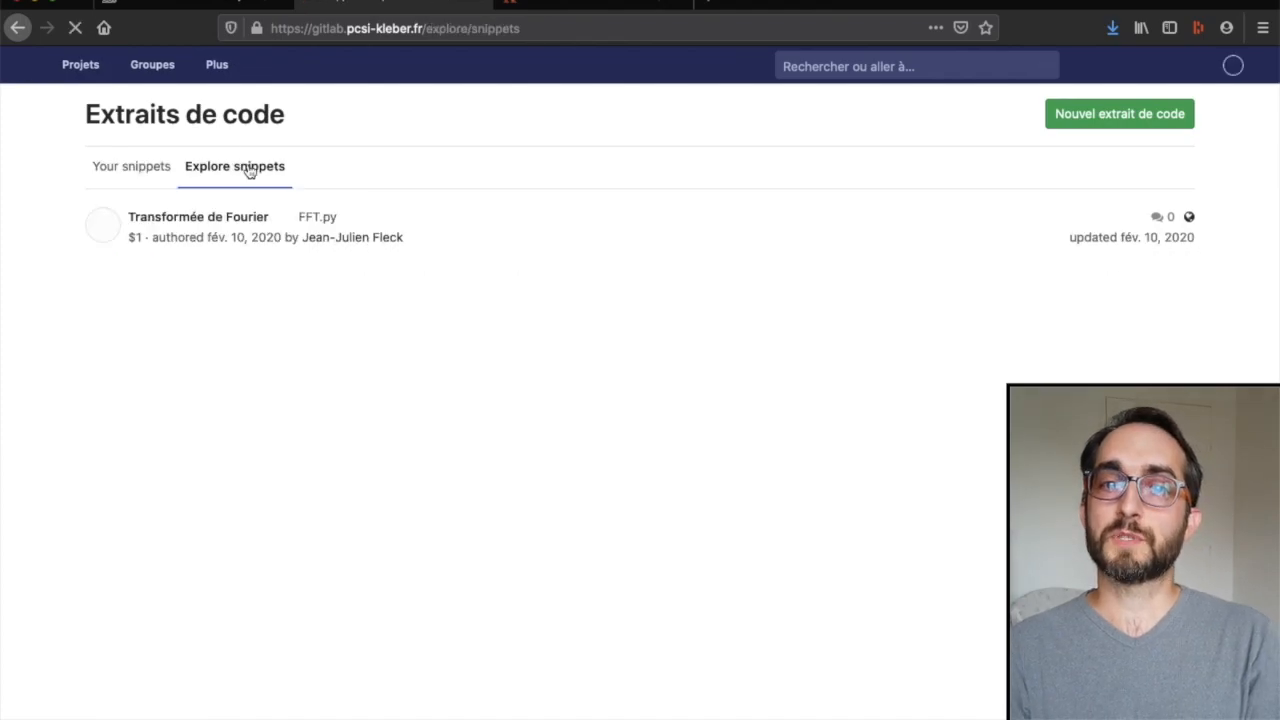
{"action": "left_click", "coordinate": [205, 218]}
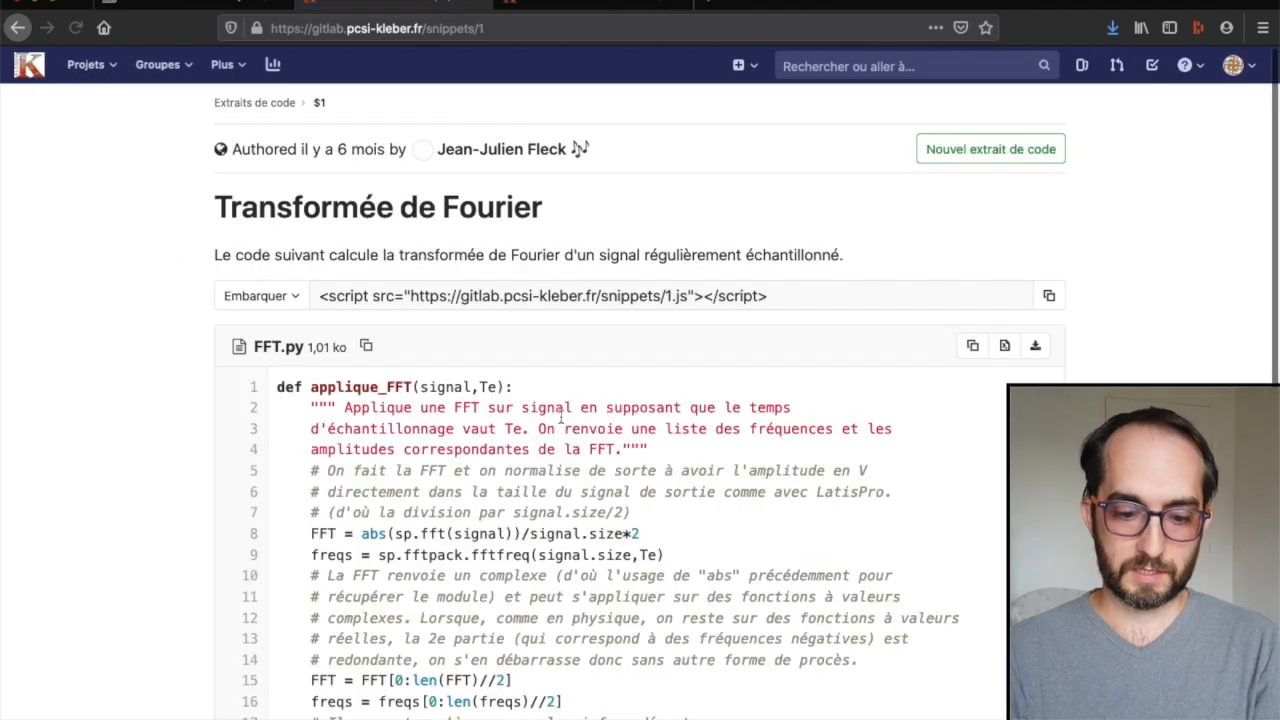
{"action": "scroll", "coordinate": [505, 383], "scroll_direction": "down", "scroll_amount": 1}
{"action": "scroll", "coordinate": [505, 383], "scroll_direction": "down", "scroll_amount": 4}
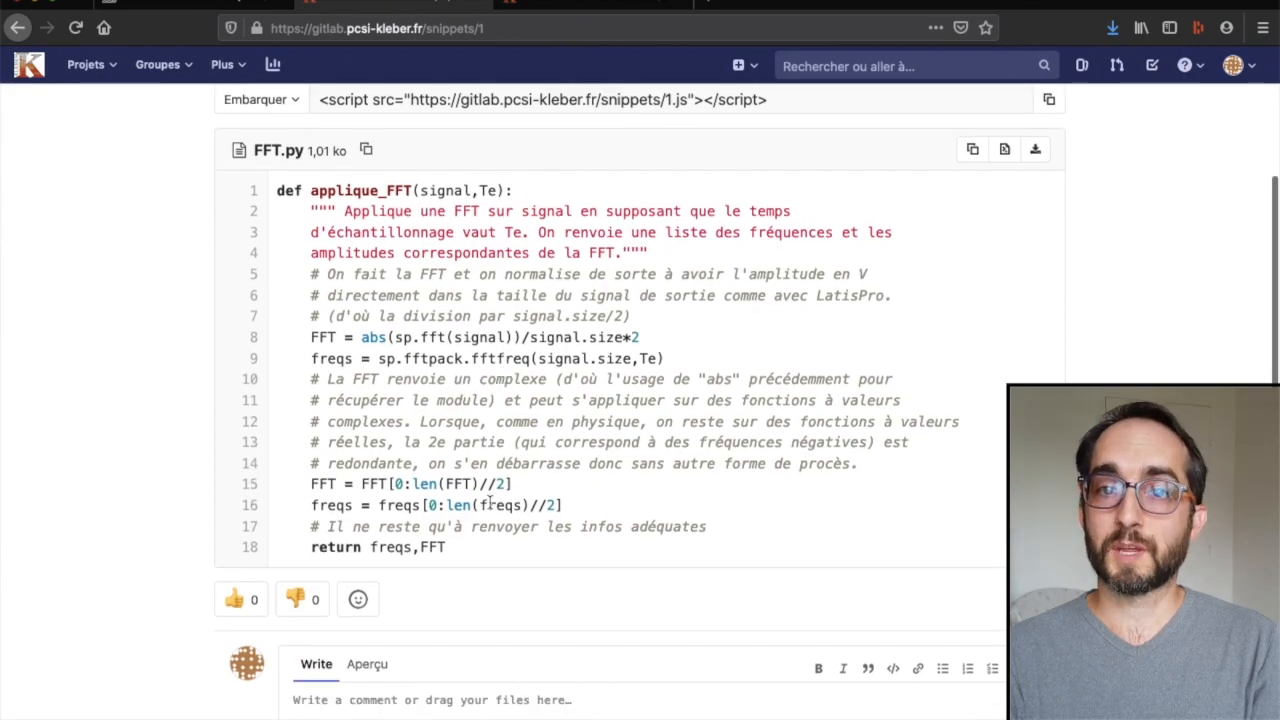
{"action": "scroll", "coordinate": [489, 505], "scroll_direction": "up", "scroll_amount": 4}
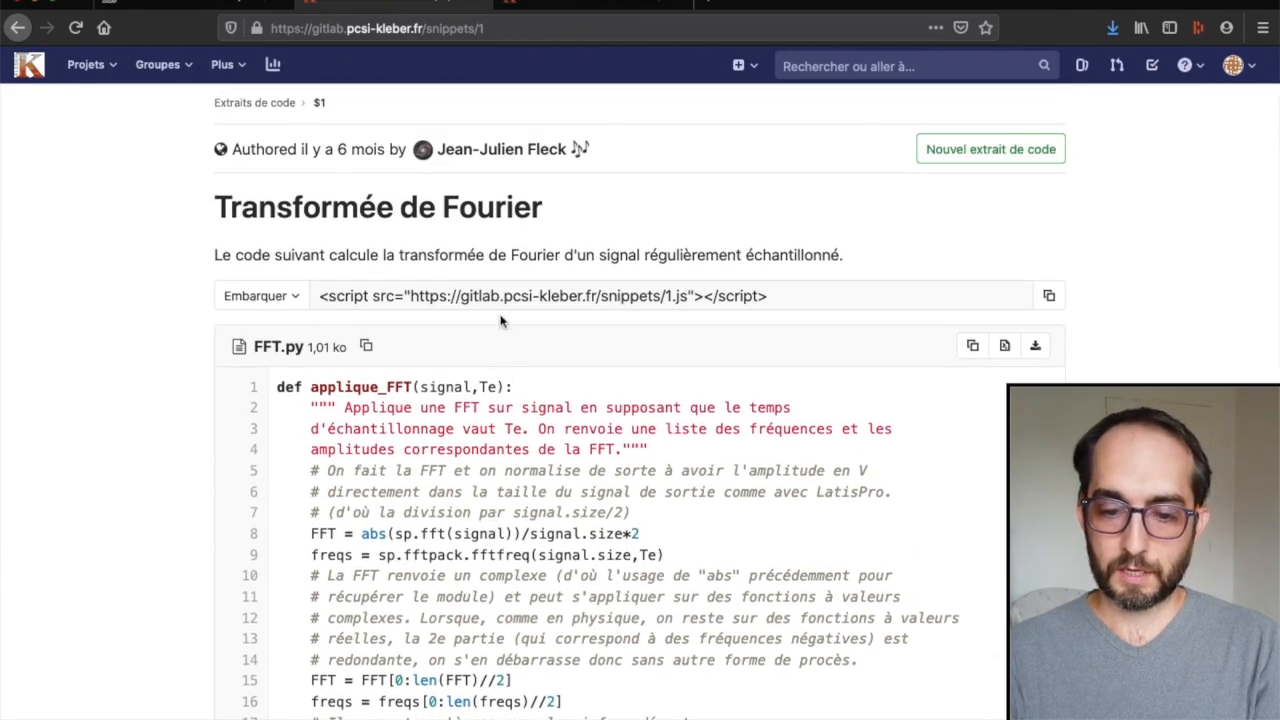
Open the snippet "Quel est le souci dans code" from the account's own snippets and activate its comment field.
{"action": "left_click", "coordinate": [222, 64]}
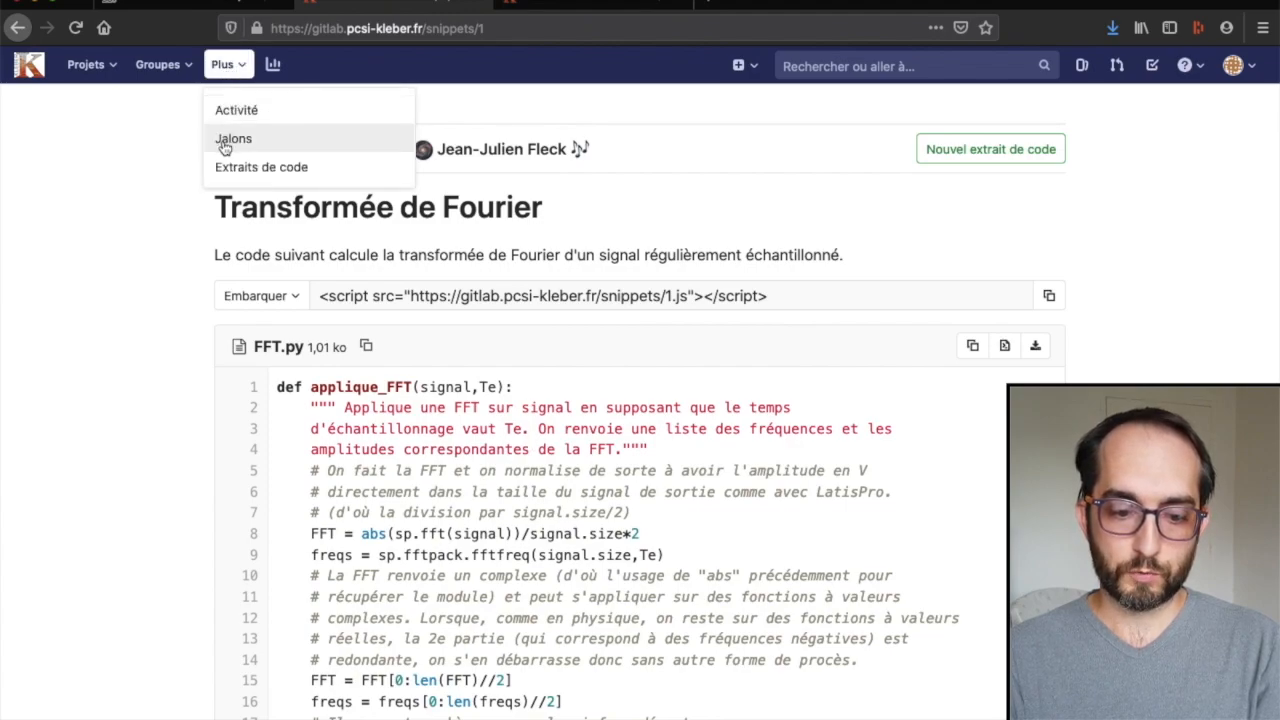
{"action": "left_click", "coordinate": [230, 175]}
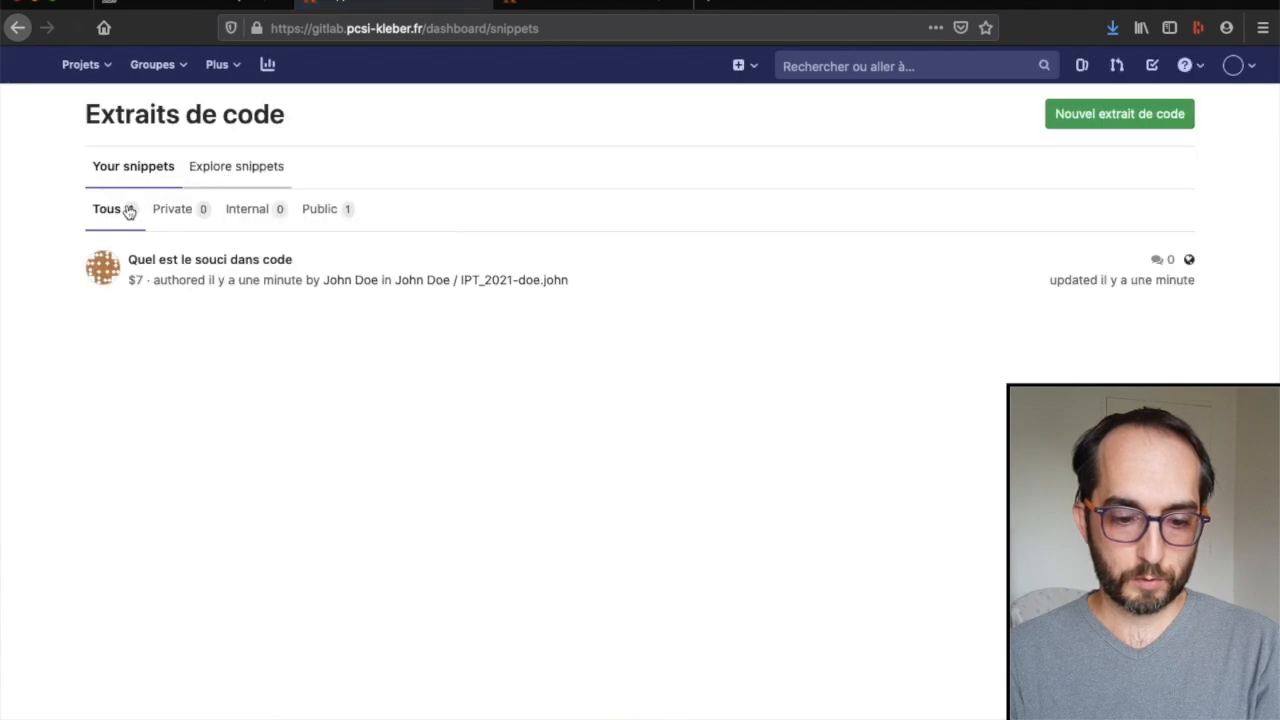
{"action": "left_click", "coordinate": [182, 261]}
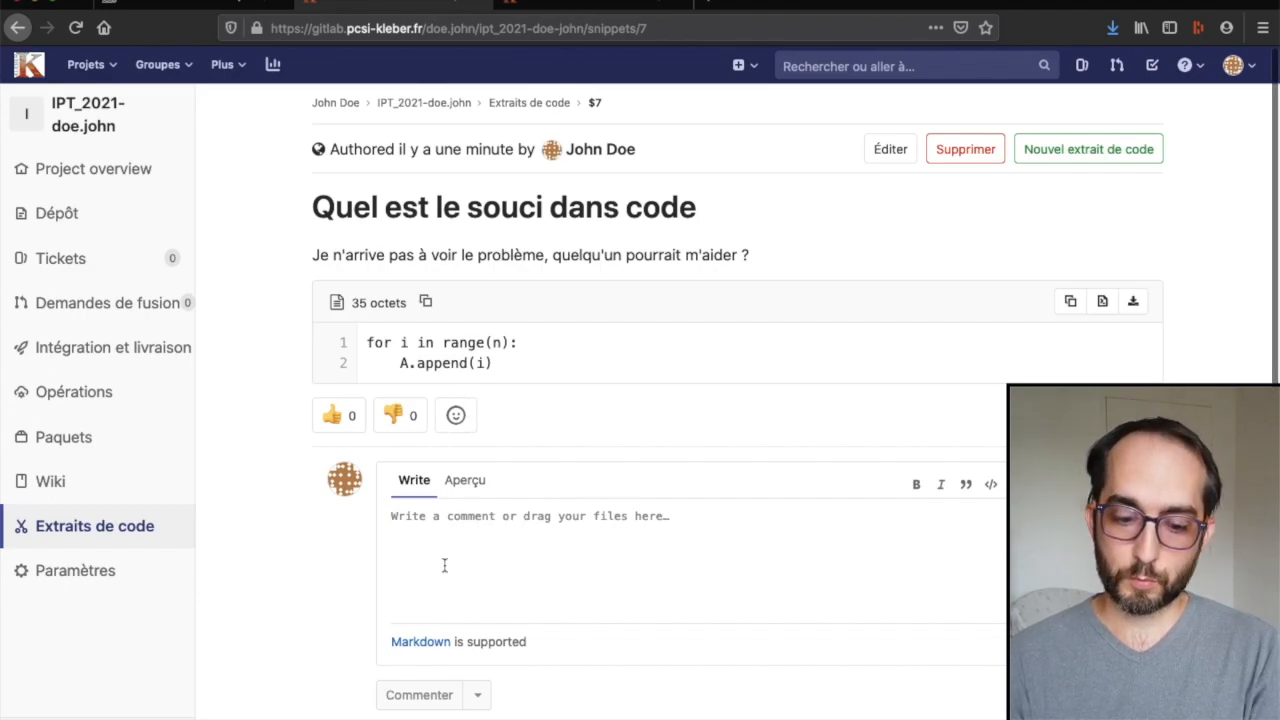
{"action": "left_click", "coordinate": [449, 527]}
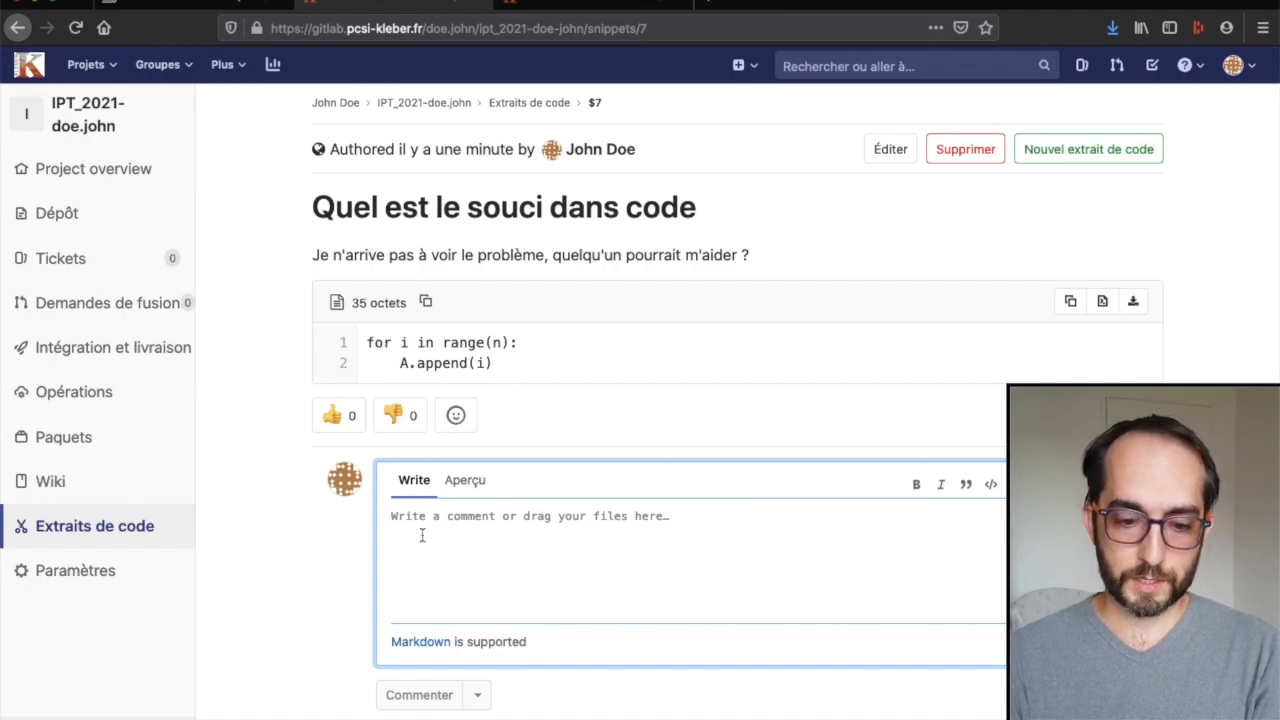
Return to the shared snippet "Transformée de Fourier" and look at its comment area, activating the comment field.
{"action": "left_click", "coordinate": [228, 68]}
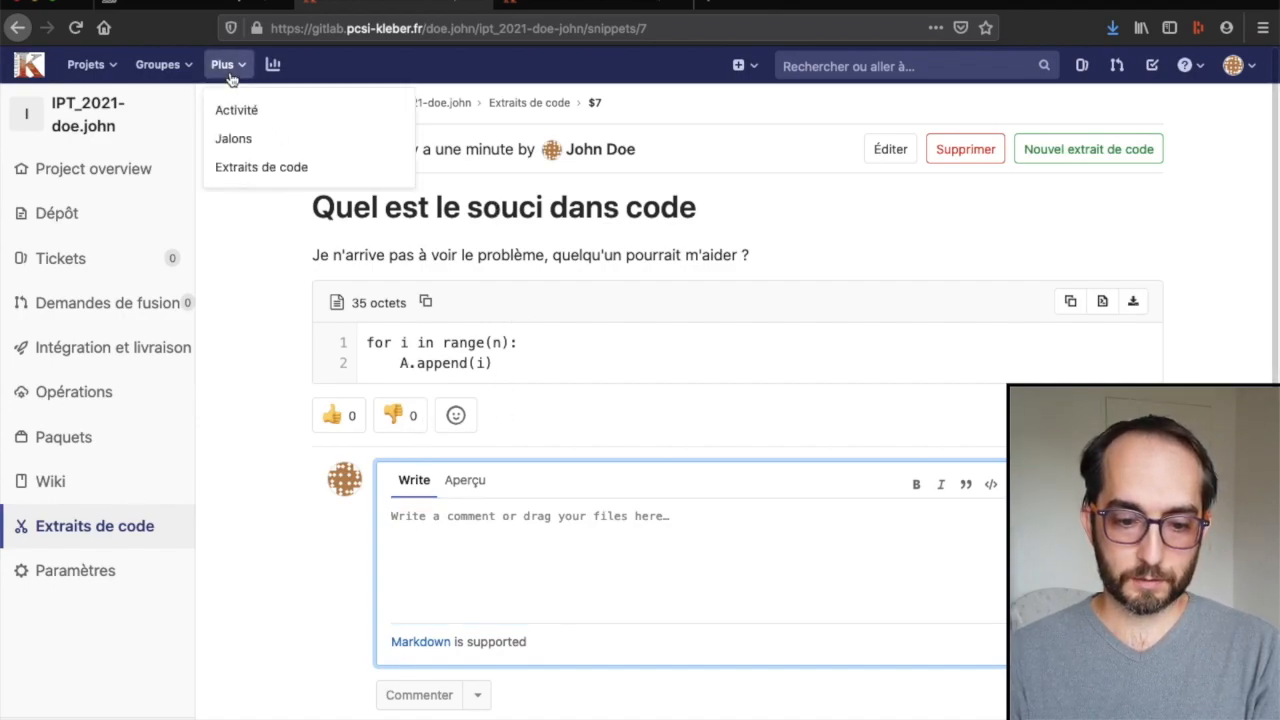
{"action": "left_click", "coordinate": [255, 172]}
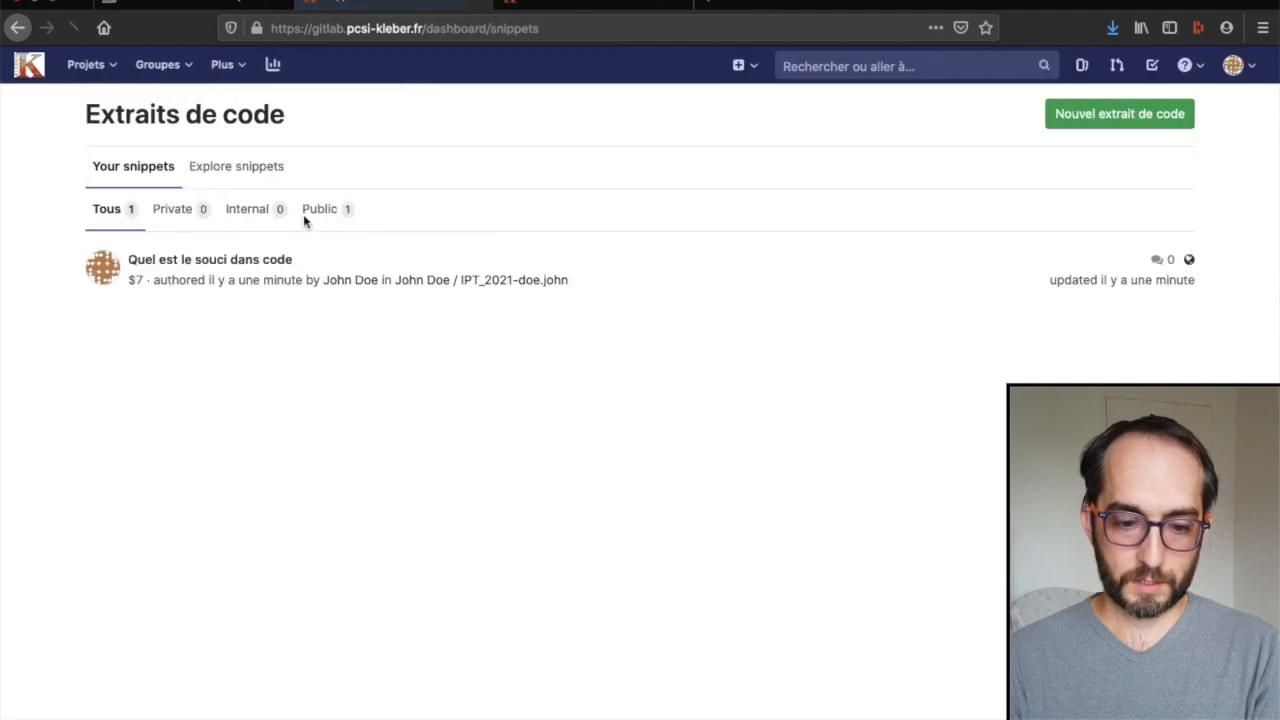
{"action": "left_click", "coordinate": [266, 169]}
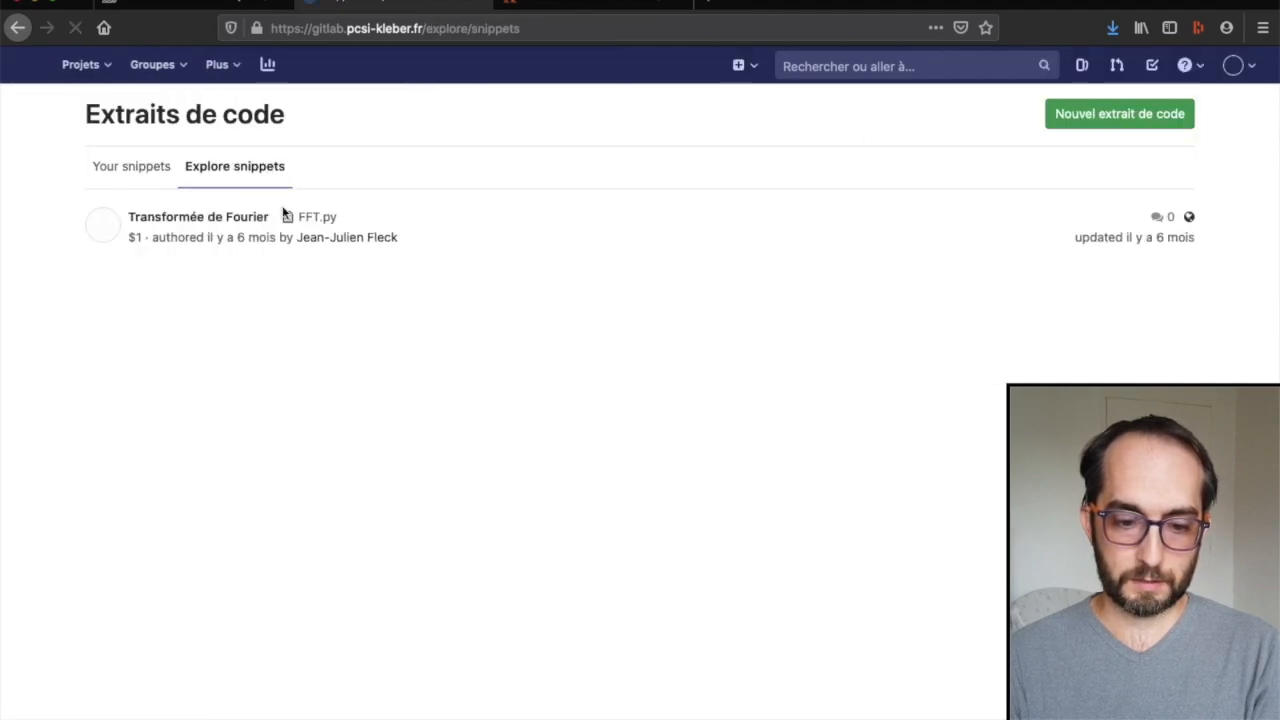
{"action": "left_click", "coordinate": [202, 222]}
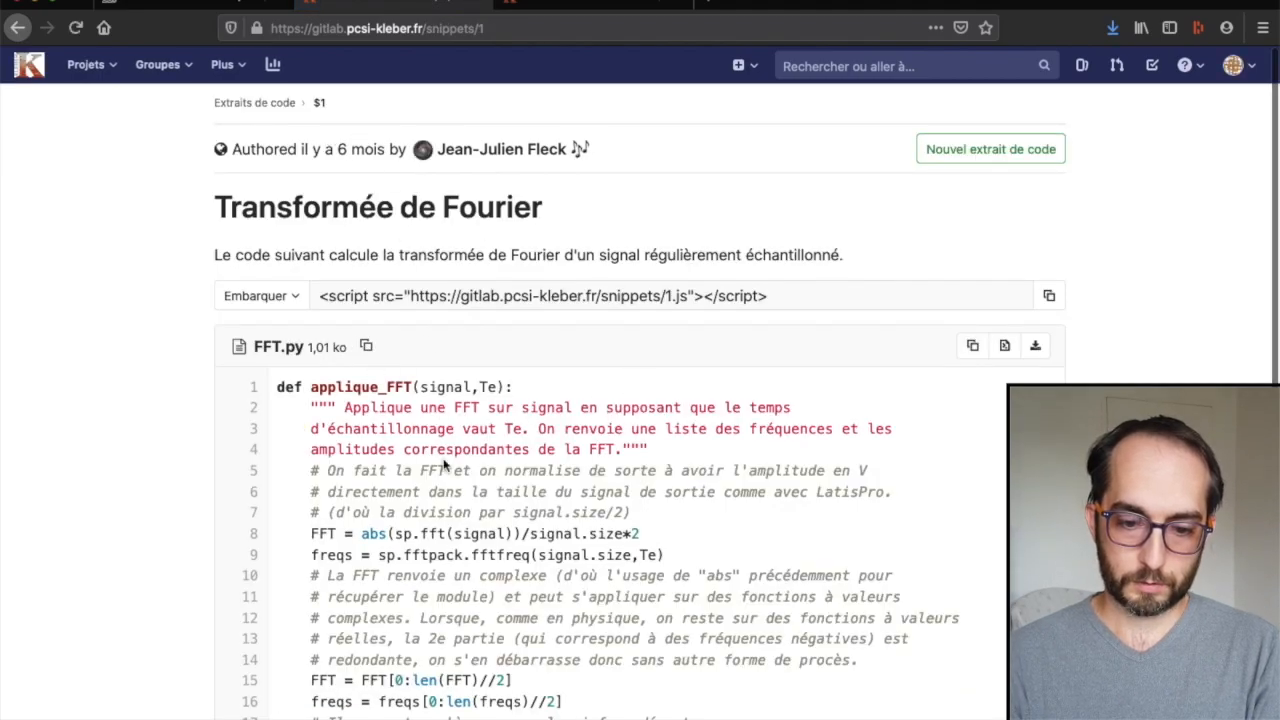
{"action": "scroll", "coordinate": [479, 494], "scroll_direction": "down", "scroll_amount": 5}
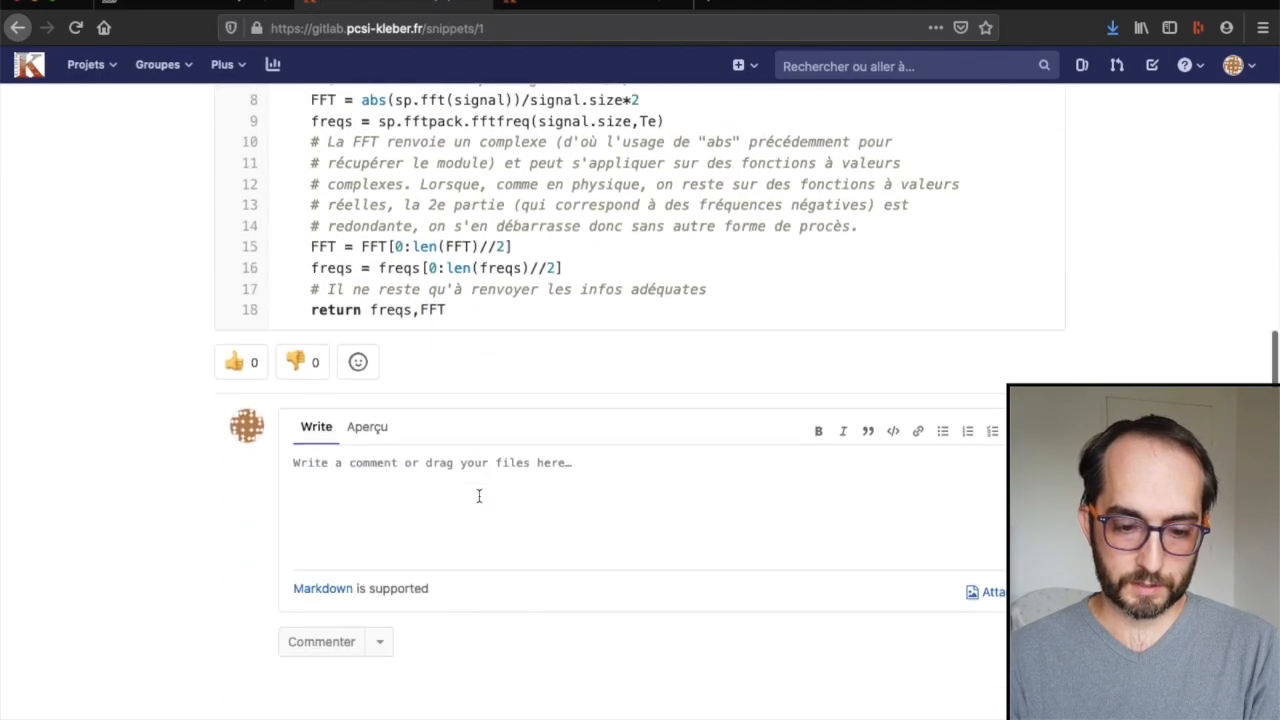
{"action": "left_click", "coordinate": [371, 491]}
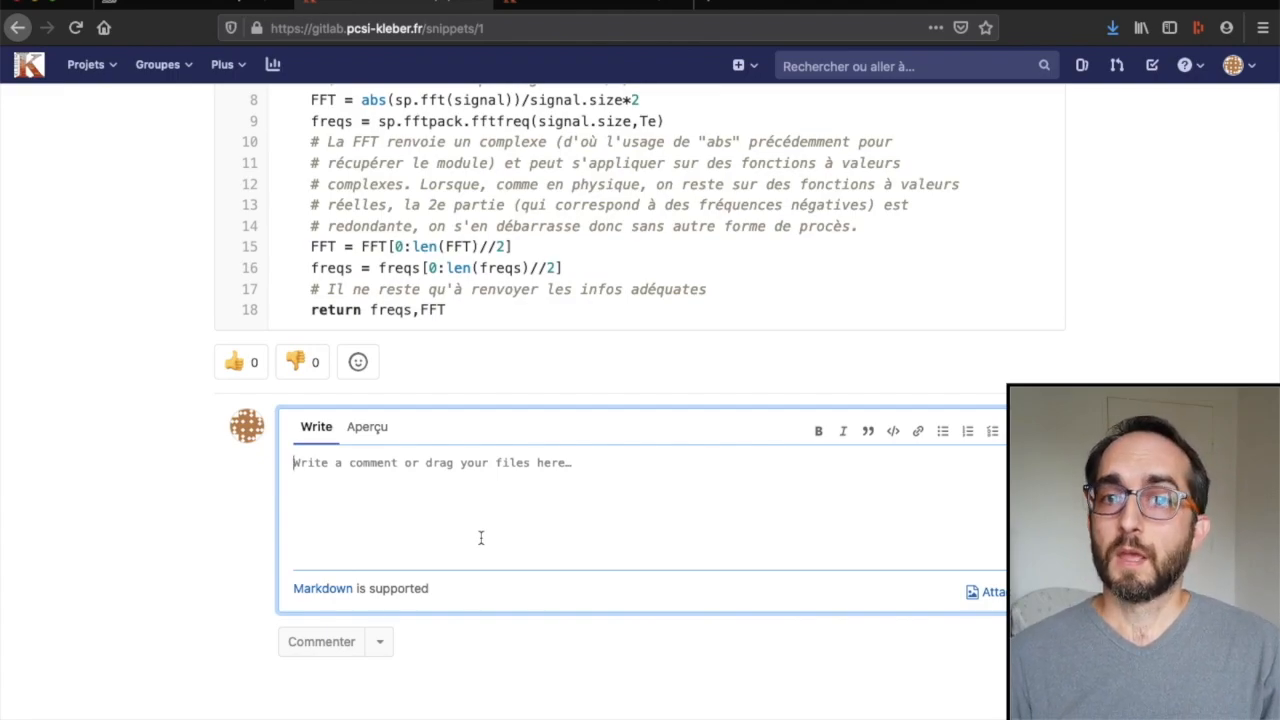
{"action": "scroll", "coordinate": [458, 440], "scroll_direction": "up", "scroll_amount": 5}
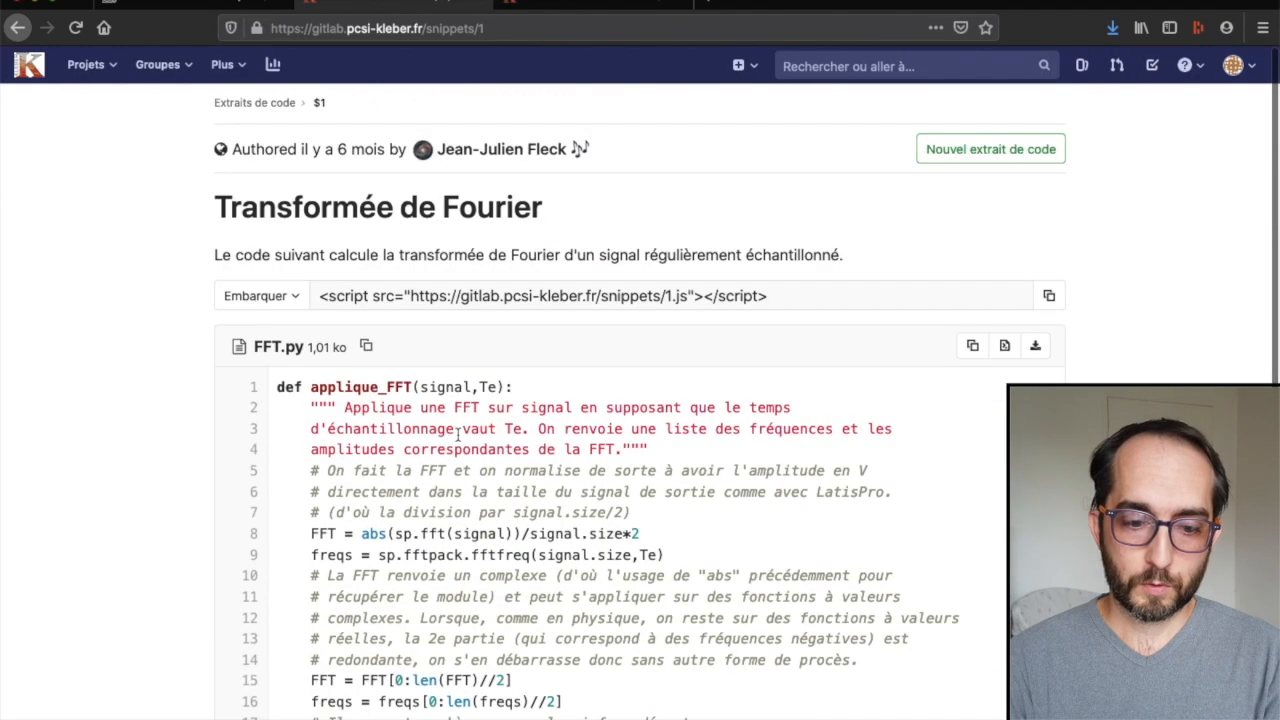
Open the IPT_2021 project from the list of own projects and bring its snippets section into view.
{"action": "left_click", "coordinate": [86, 64]}
{"action": "left_click", "coordinate": [87, 112]}
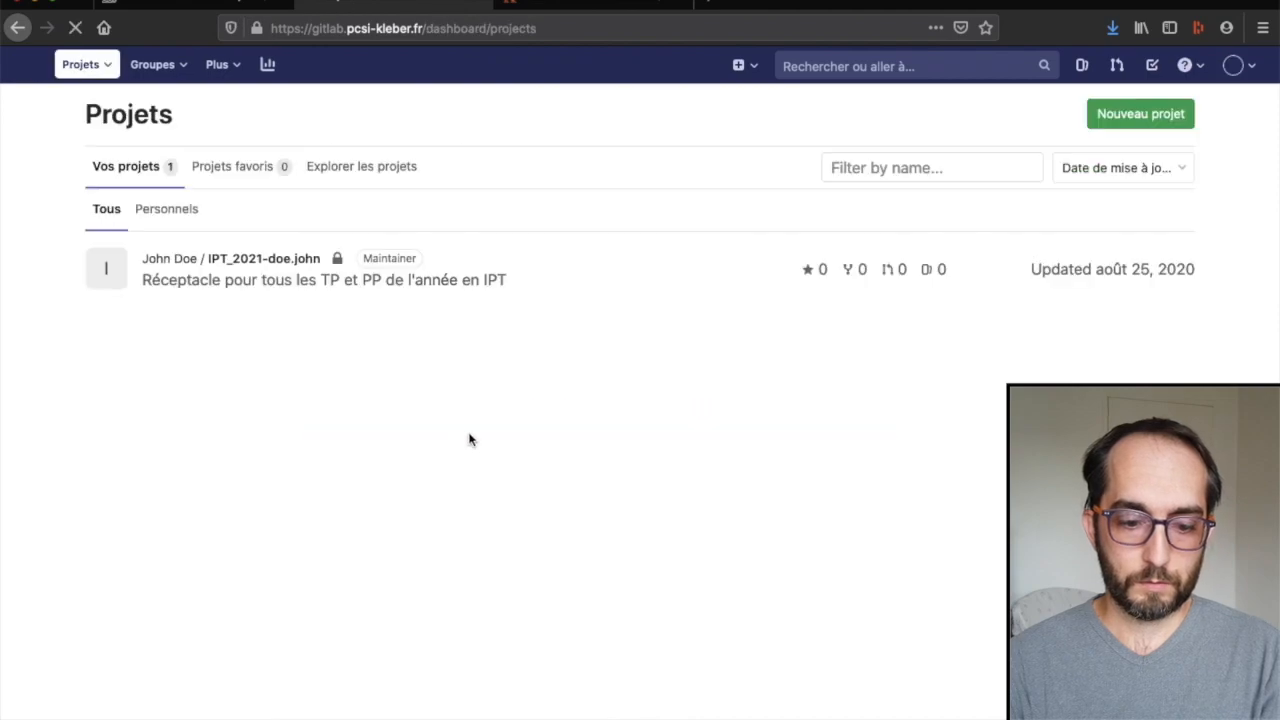
{"action": "left_click", "coordinate": [258, 258]}
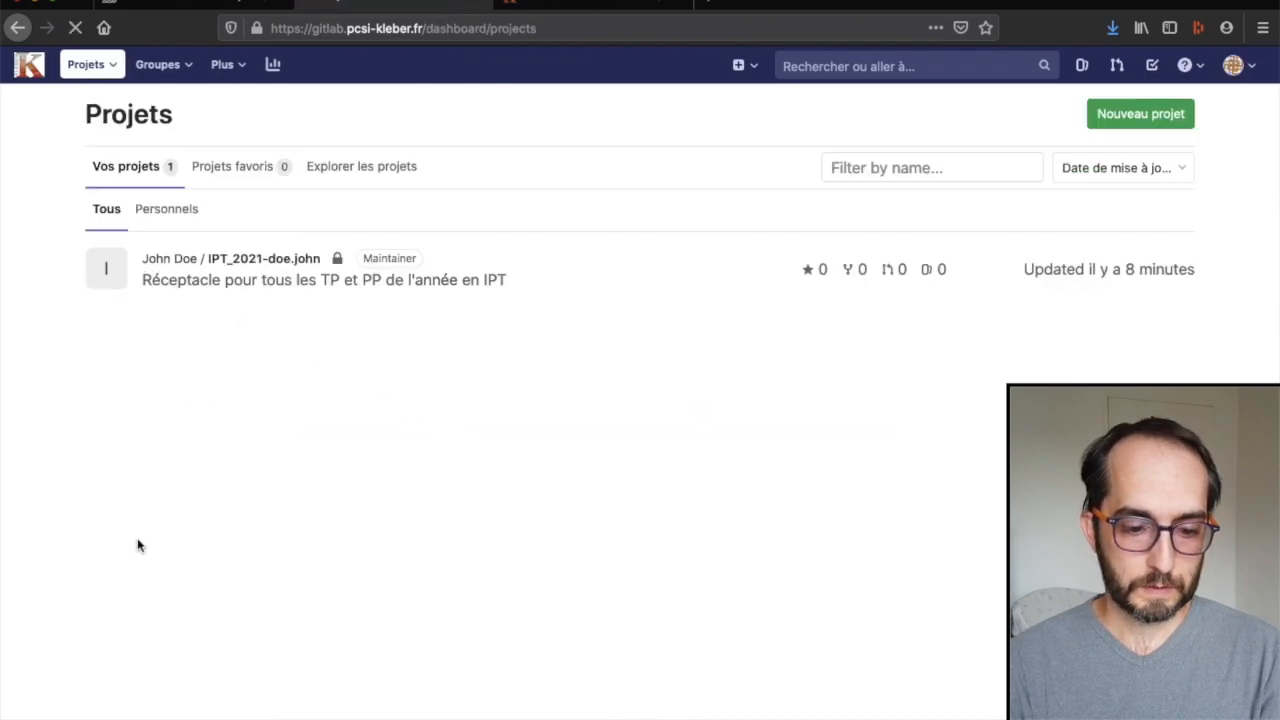
{"action": "scroll", "coordinate": [100, 640], "scroll_direction": "down", "scroll_amount": 1}
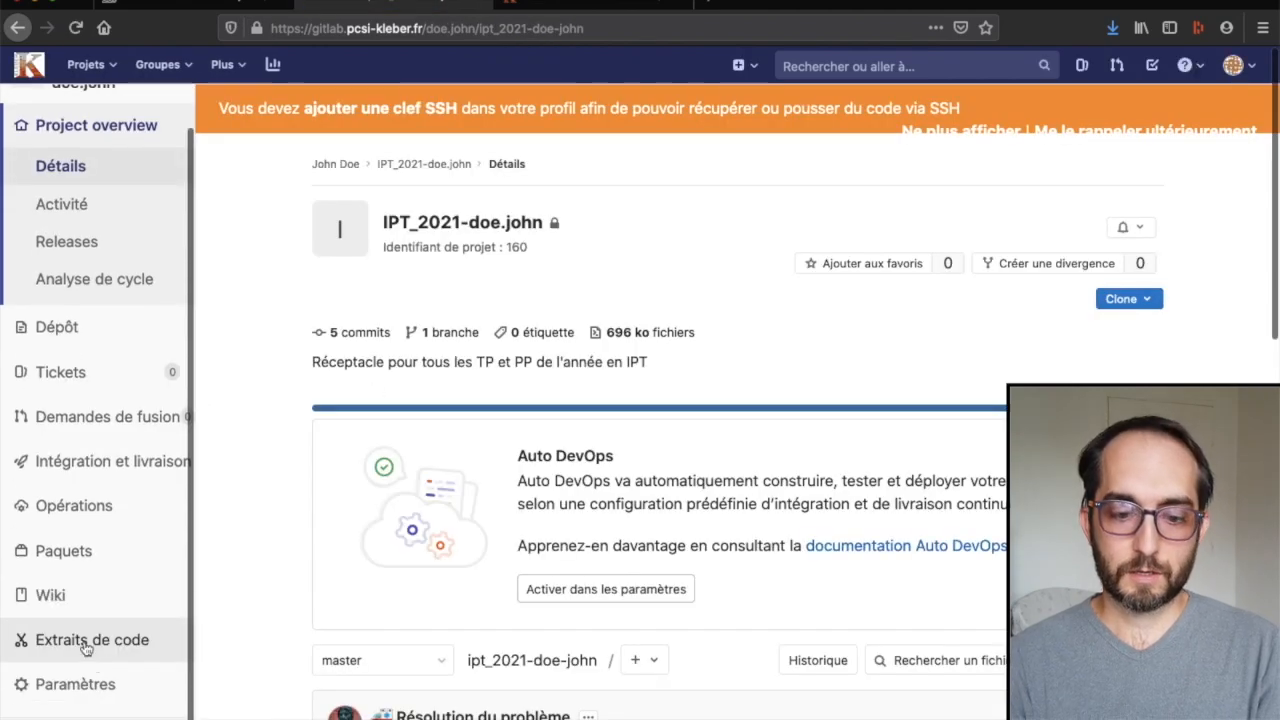
Start a new snippet in the project titled "Code utile" with the description "Comment faire une boucle for".
{"action": "left_click", "coordinate": [88, 641]}
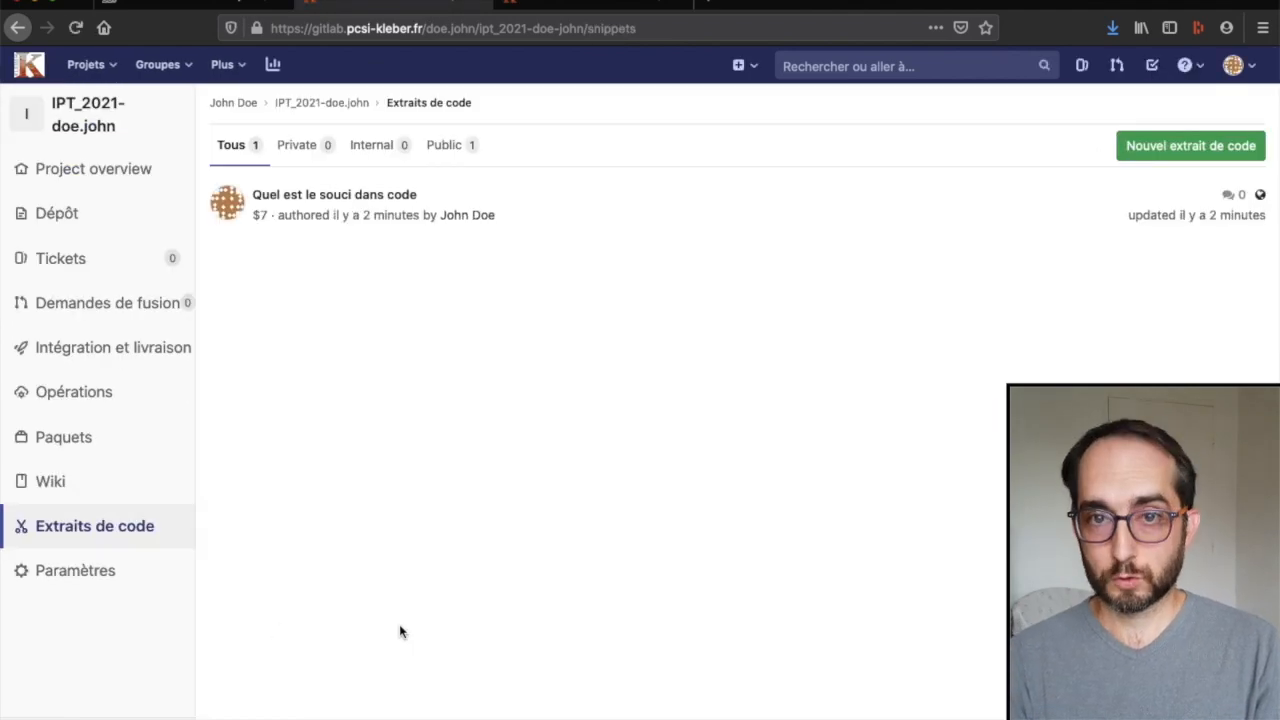
{"action": "left_click", "coordinate": [1190, 148]}
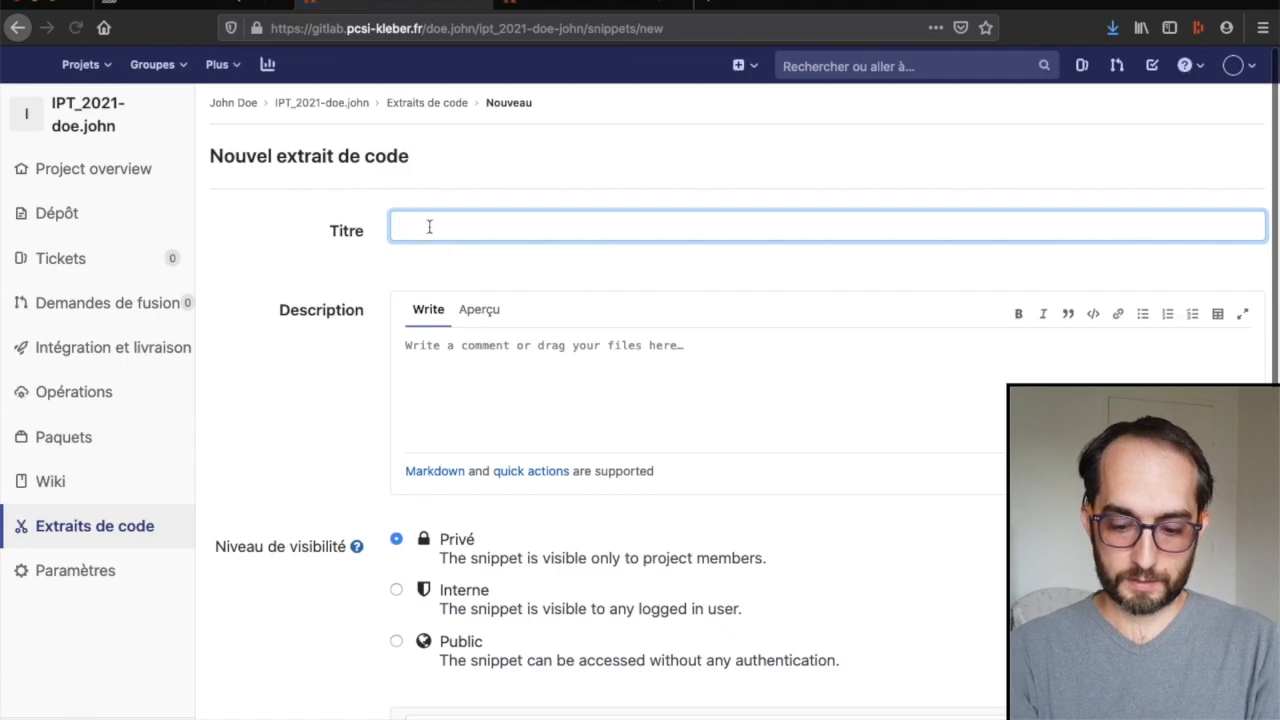
{"action": "type", "text": "Code utile"}
{"action": "key", "text": "Tab"}
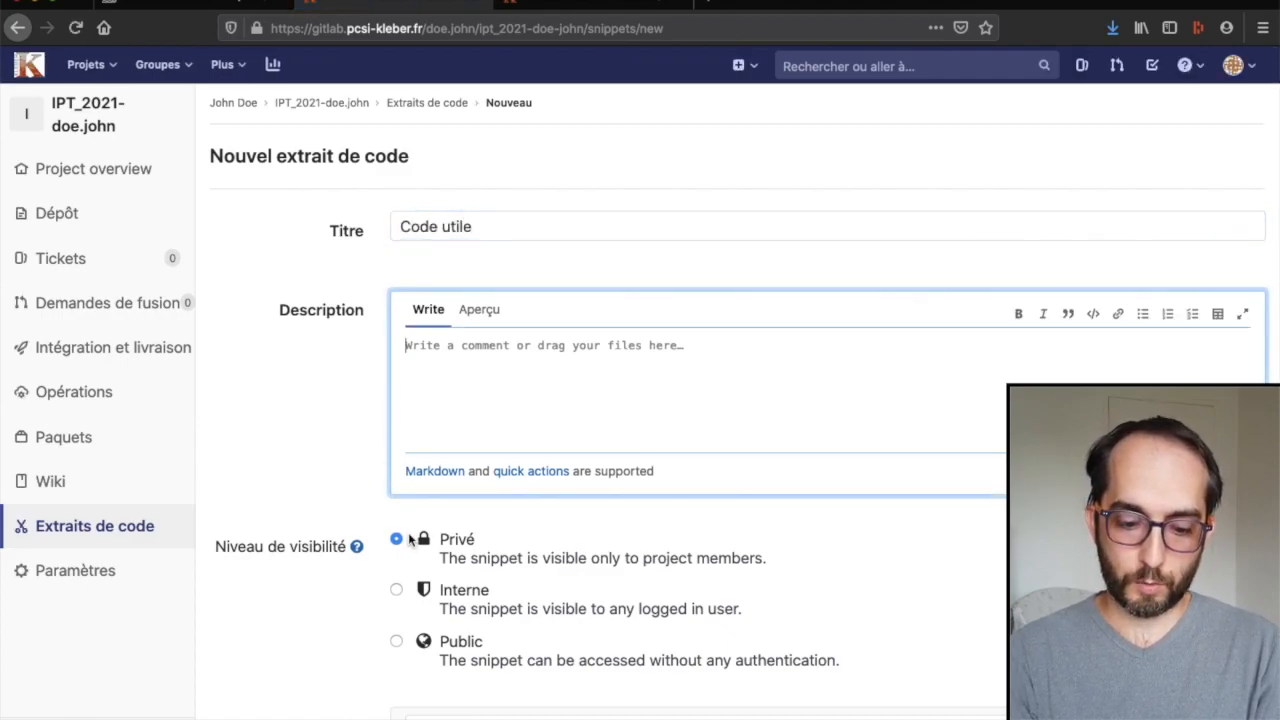
{"action": "scroll", "coordinate": [494, 543], "scroll_direction": "down", "scroll_amount": 3}
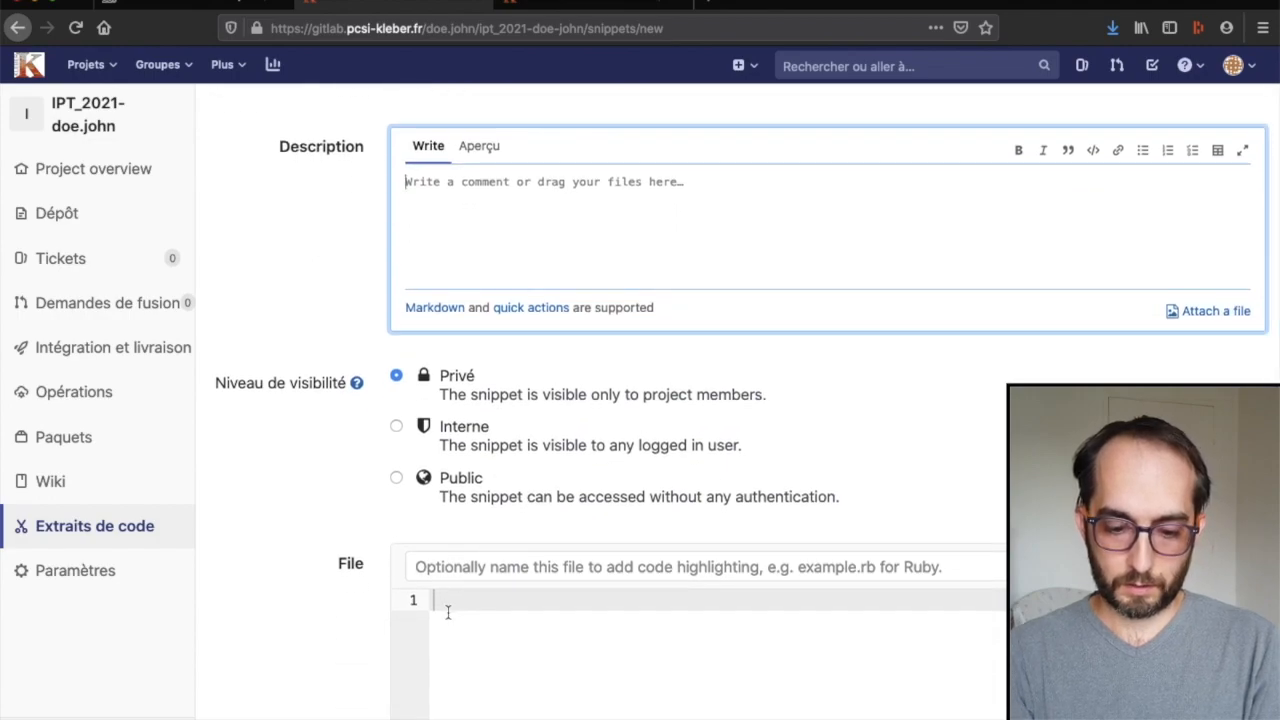
{"action": "type", "text": "Com"}
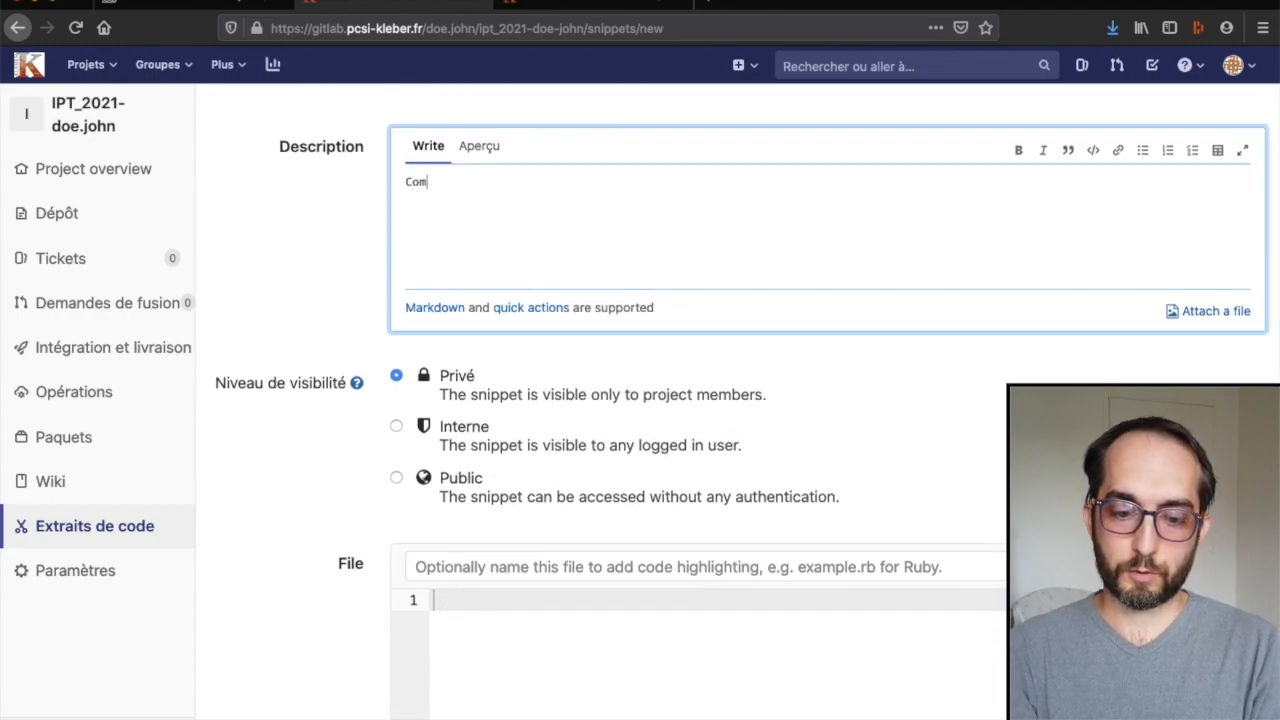
{"action": "type", "text": "ment faire une bo"}
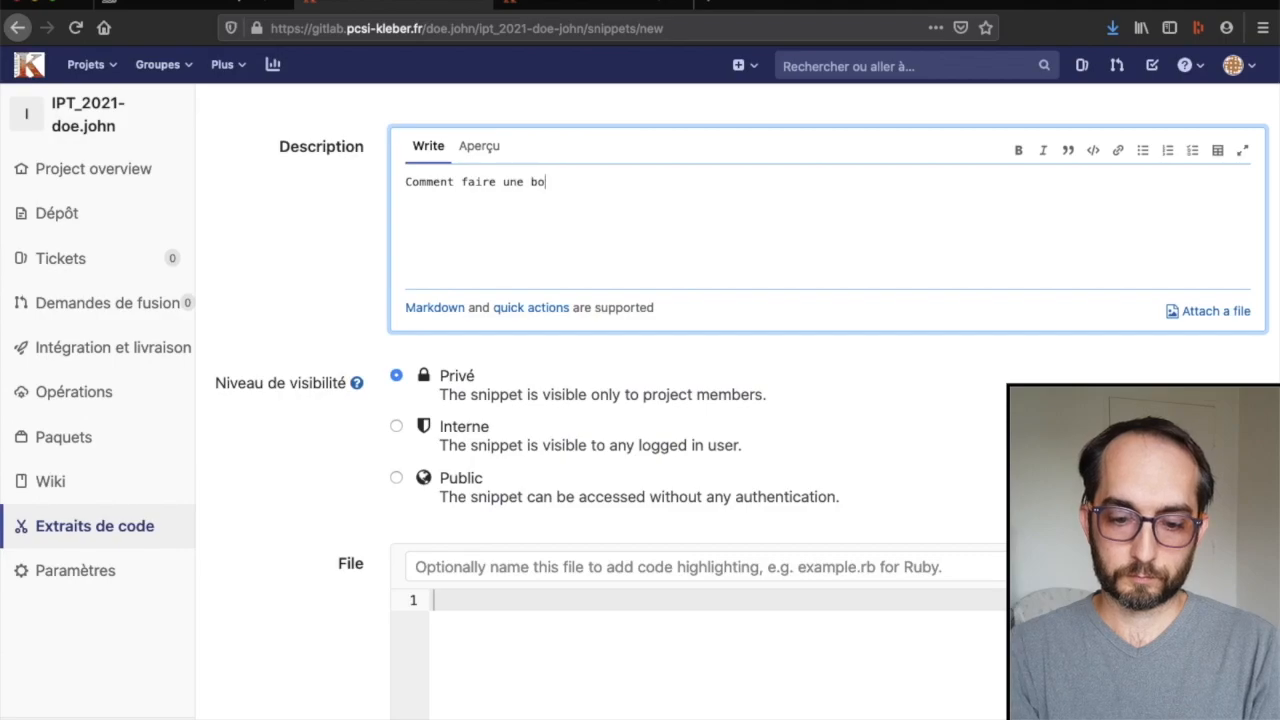
{"action": "type", "text": "ucle for"}
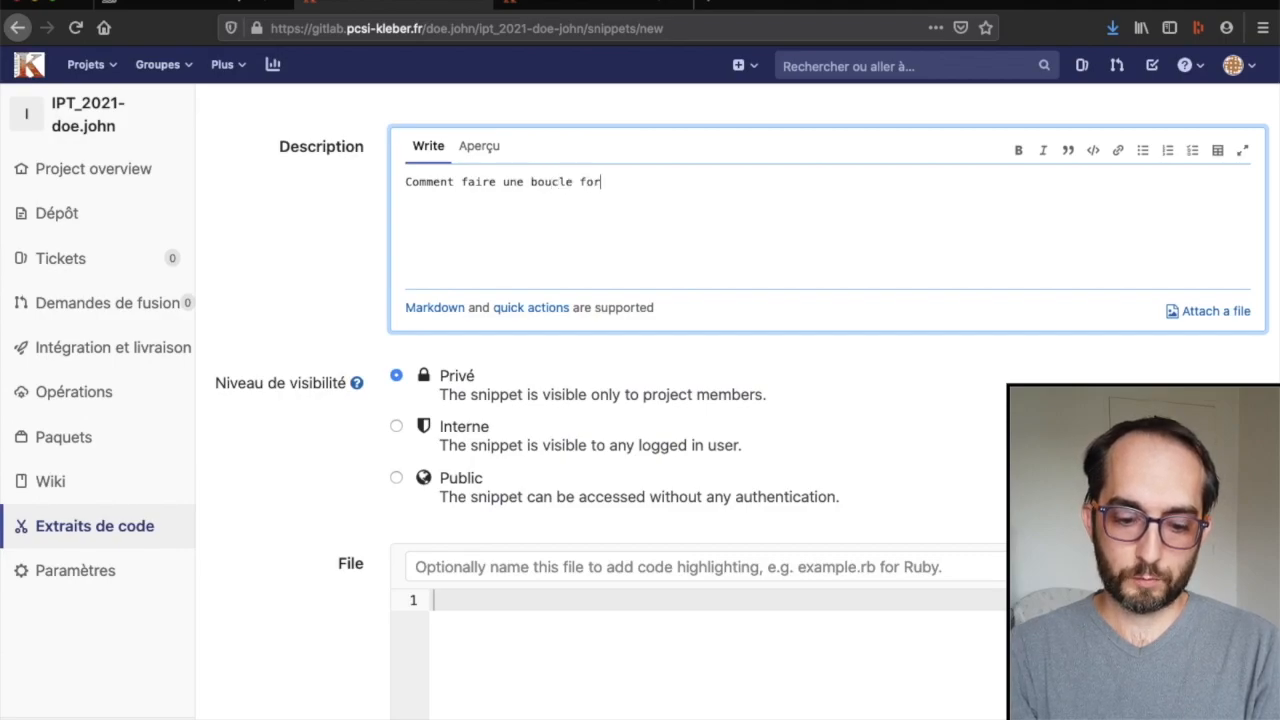
Enter the two-line code "for i in range(n):" with an indented "actions" as the file content and create the snippet.
{"action": "left_click", "coordinate": [453, 606]}
{"action": "type", "text": "for i"}
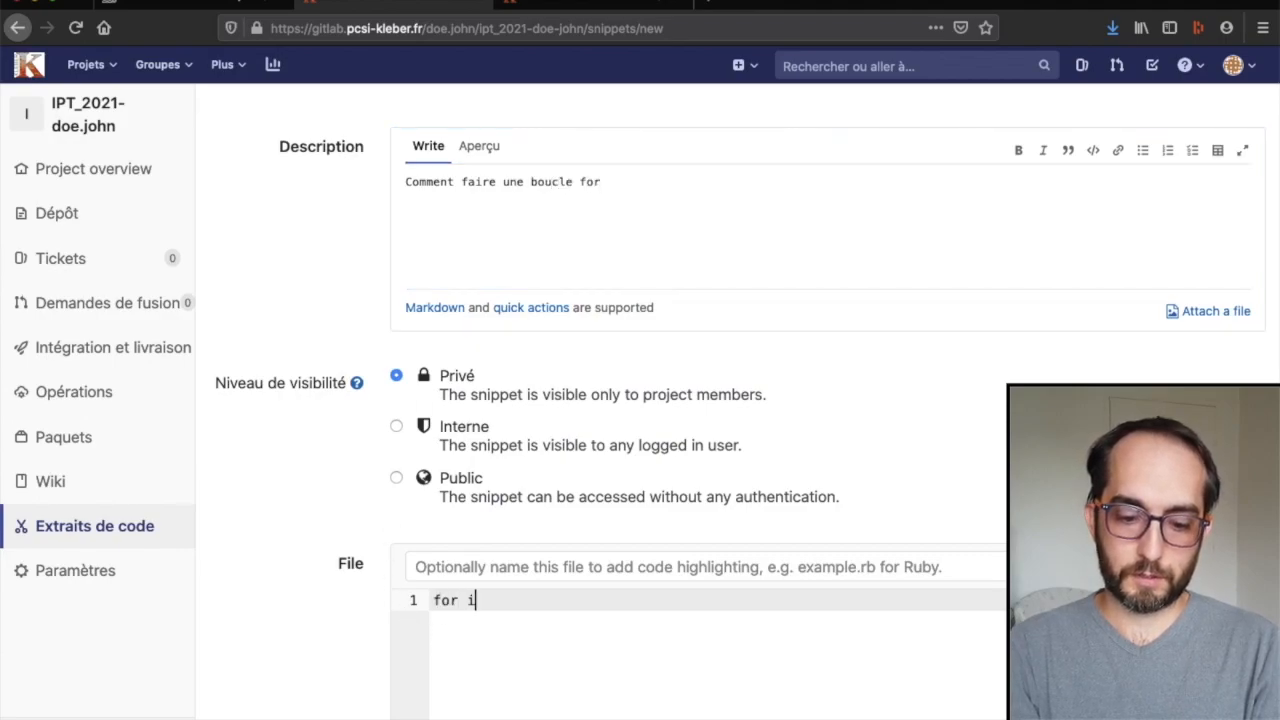
{"action": "type", "text": " in range(n:"}
{"action": "key", "text": "BackSpace"}
{"action": "type", "text": "):"}
{"action": "key", "text": "Return"}
{"action": "type", "text": "actions"}
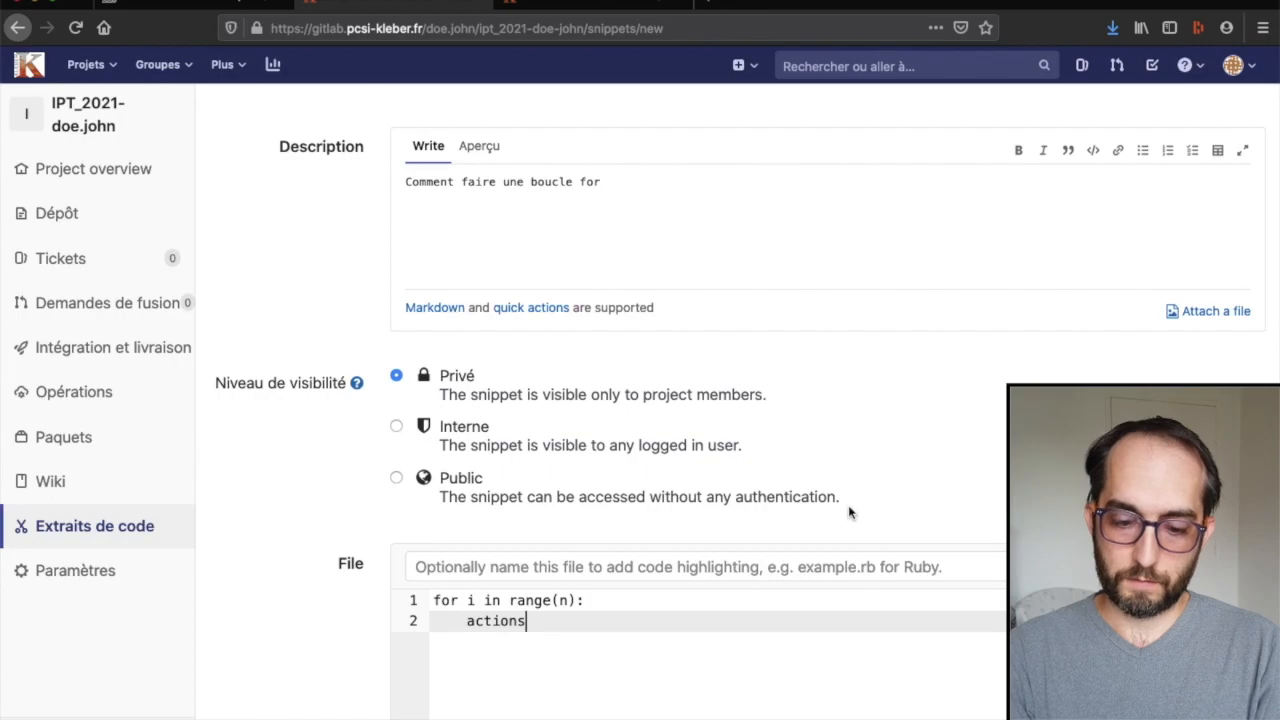
{"action": "scroll", "coordinate": [663, 471], "scroll_direction": "down", "scroll_amount": 5}
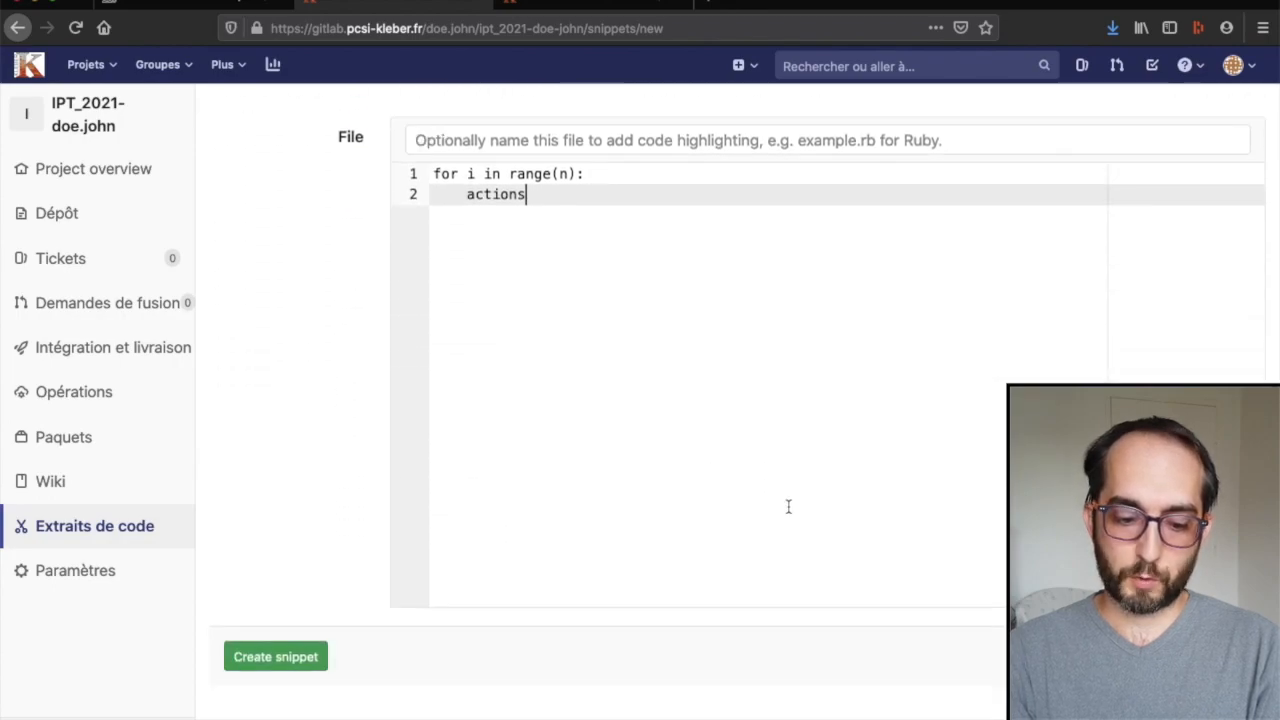
{"action": "left_click", "coordinate": [271, 655]}
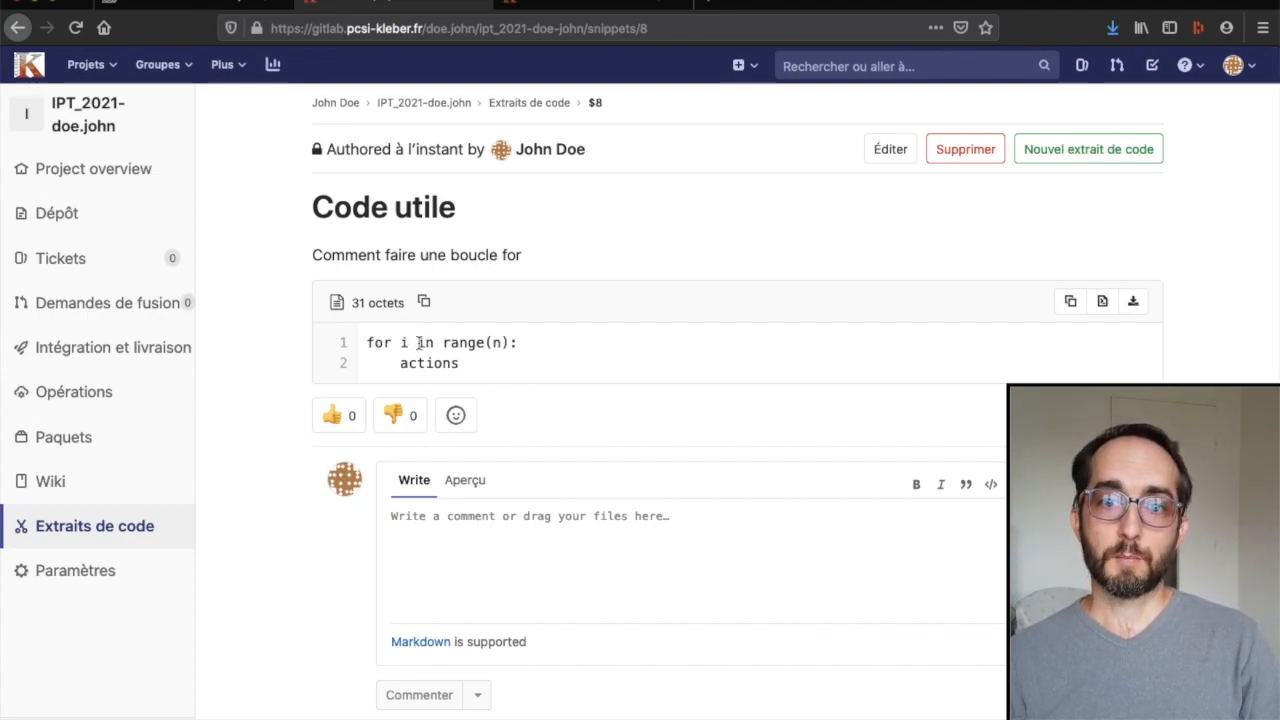
Return to the project's snippet list and view it filtered by private, public and internal visibility in turn.
{"action": "left_click", "coordinate": [101, 533]}
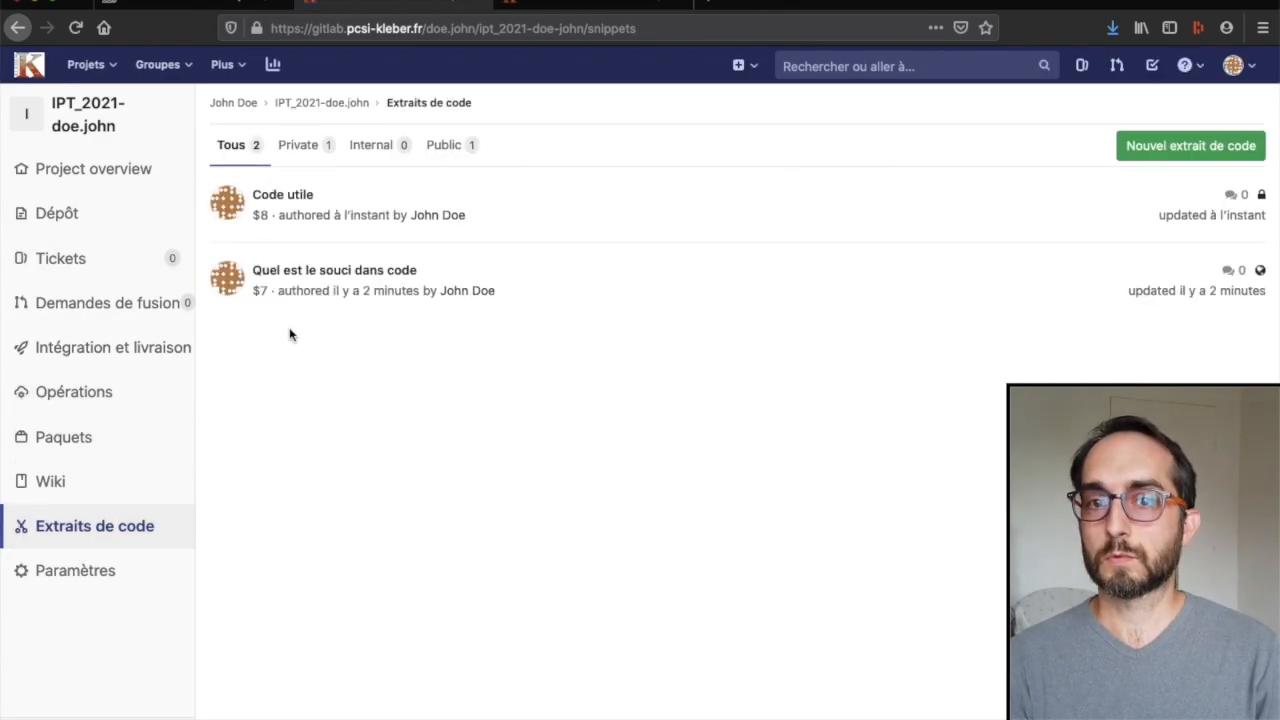
{"action": "left_click", "coordinate": [309, 147]}
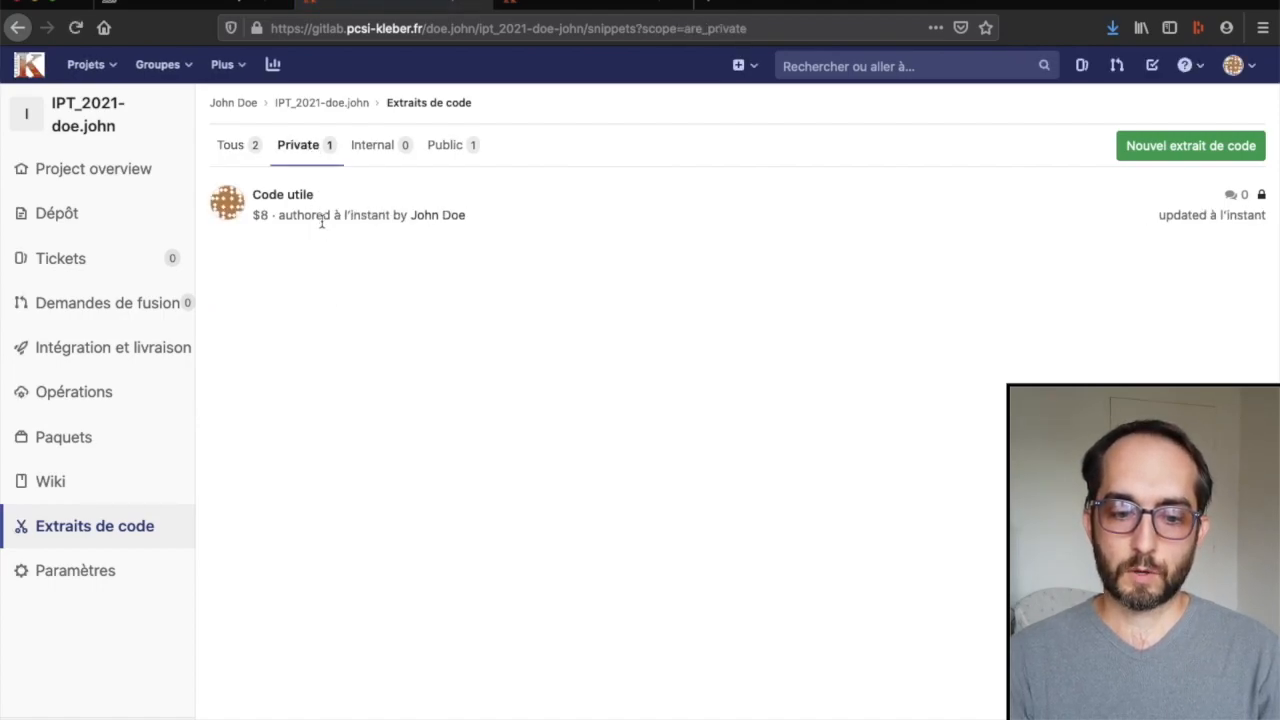
{"action": "left_click", "coordinate": [447, 150]}
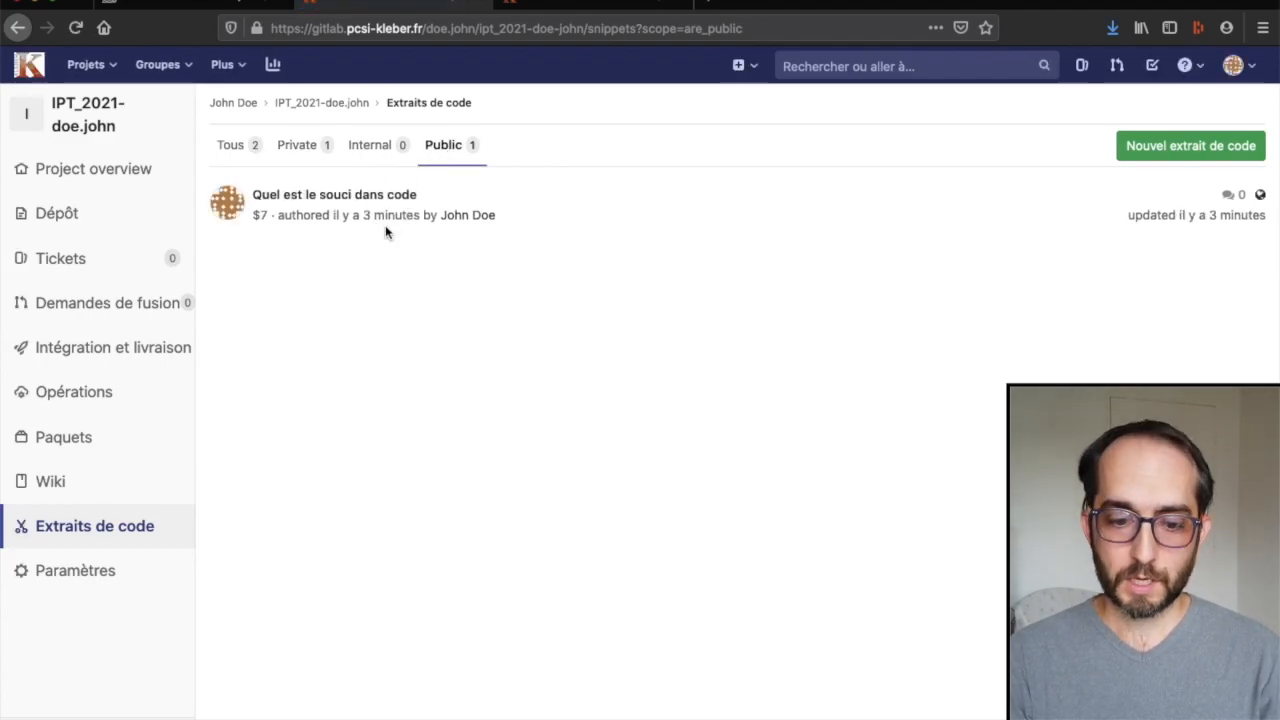
{"action": "left_click", "coordinate": [371, 146]}
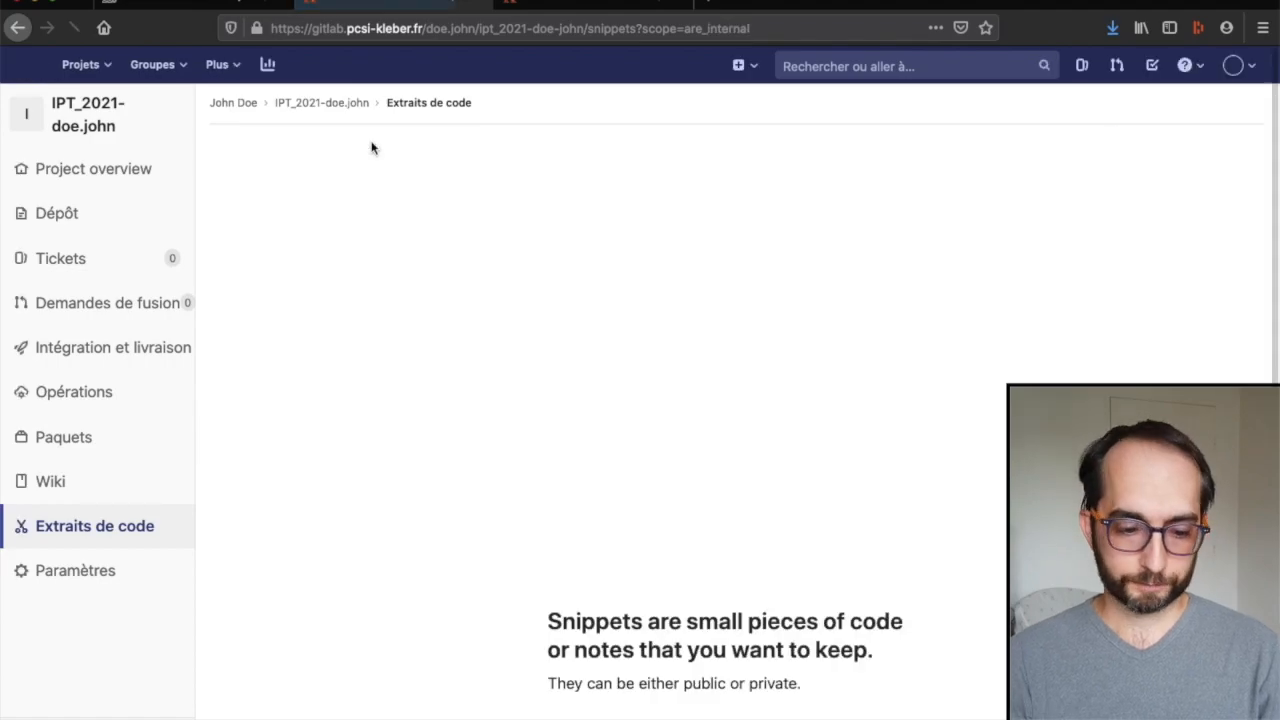